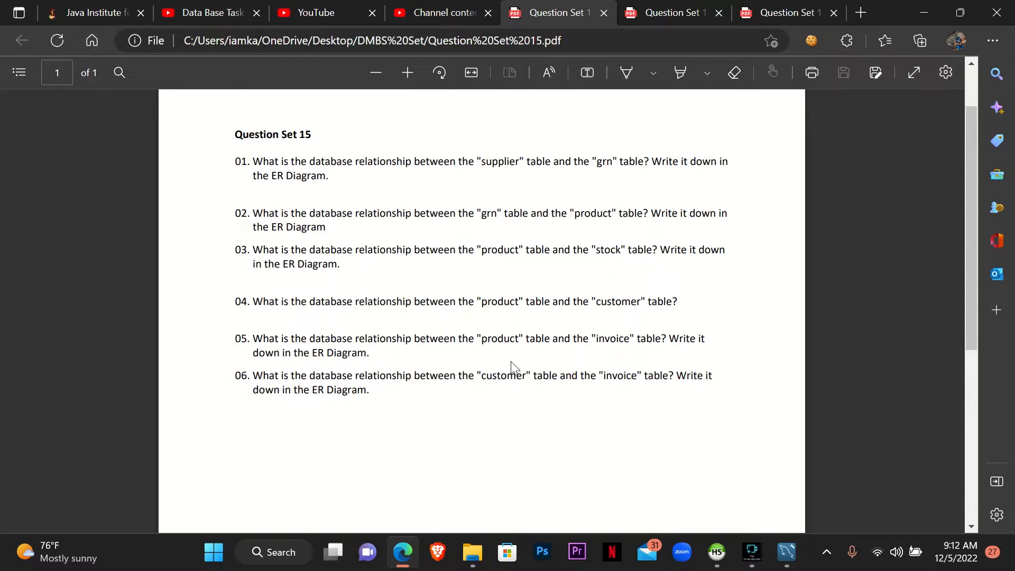
- Review the table diagram in MySQL Workbench and question 01 of the Question Set 15 PDF, ending back on the diagram
left_click(787, 552)
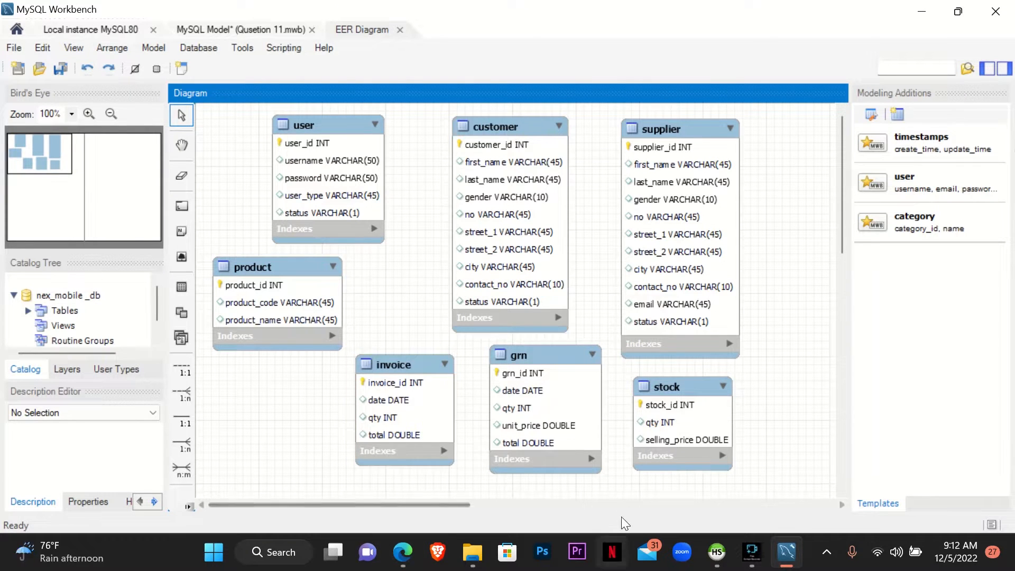
mouse_move(472, 538)
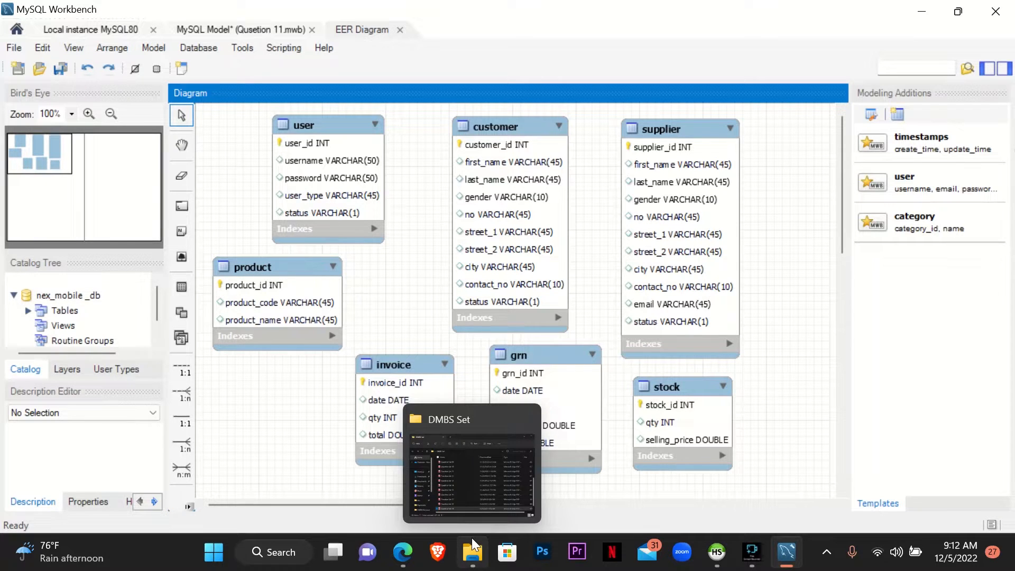
left_click(402, 552)
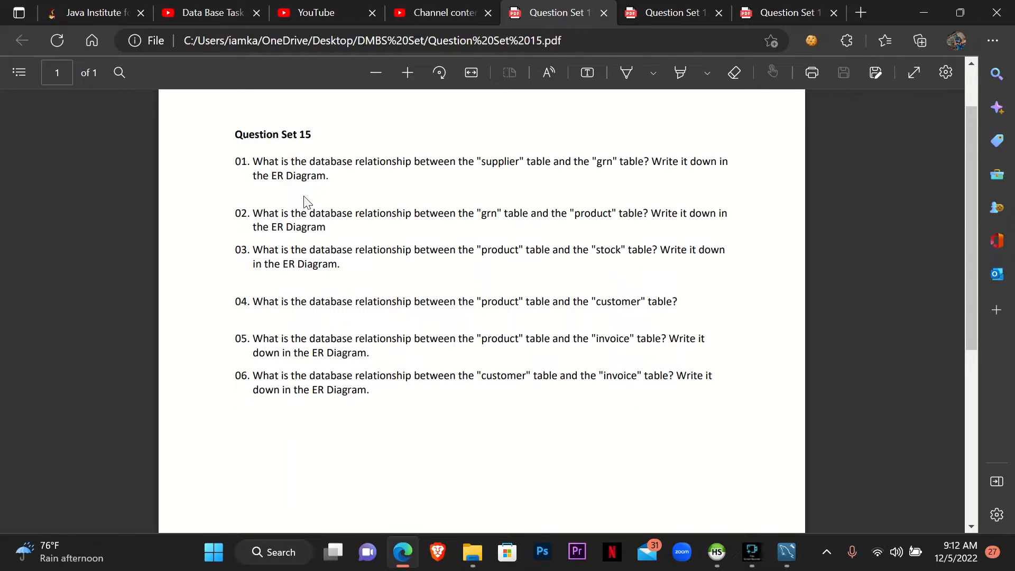
left_click(790, 561)
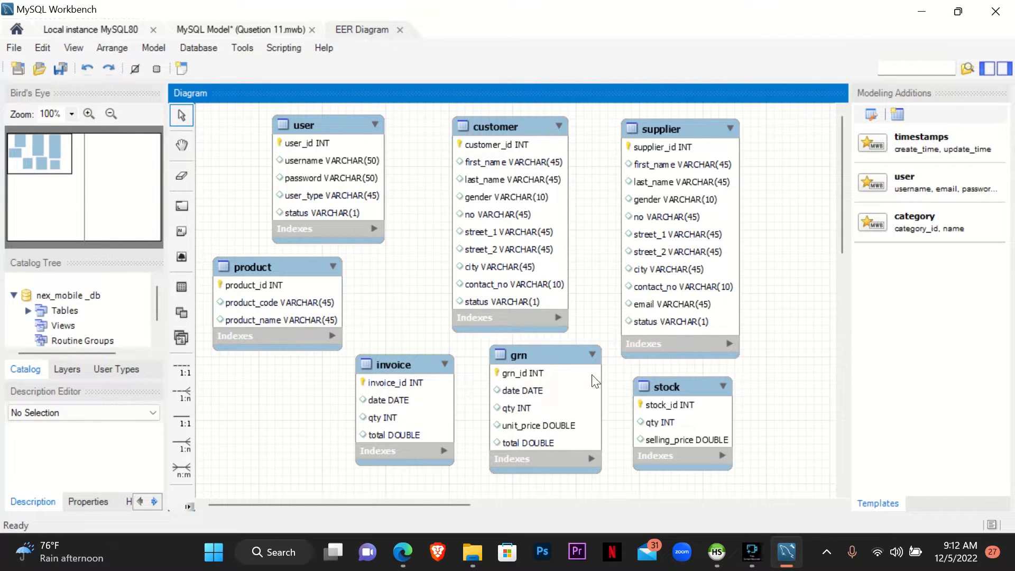
- Spread out the supplier, stock and grn tables, shifting all three rightward so grn sits below and between customer and supplier
left_click(665, 134)
left_click_drag(666, 134, 694, 134)
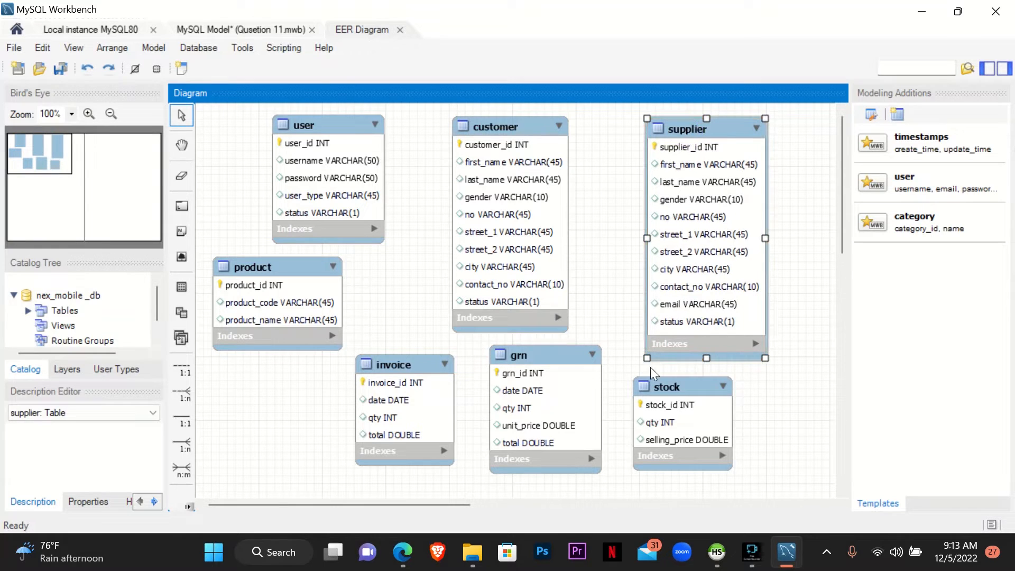
left_click_drag(673, 398, 763, 401)
left_click_drag(573, 391, 610, 400)
left_click(677, 249)
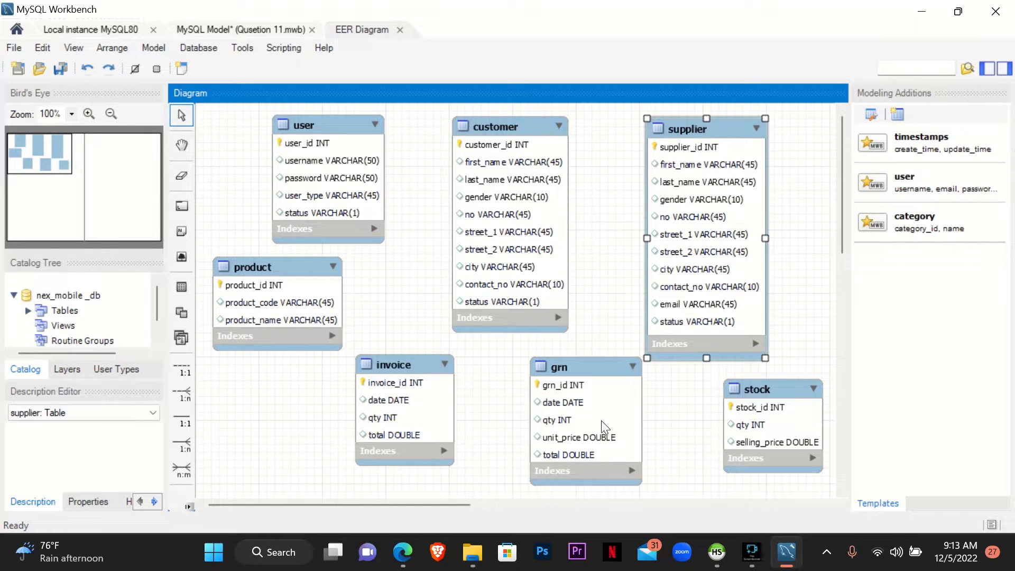
left_click_drag(591, 412, 578, 408)
- Add a 1:n non-identifying relationship with grn as the foreign key table and supplier as the referenced table
left_click(697, 132)
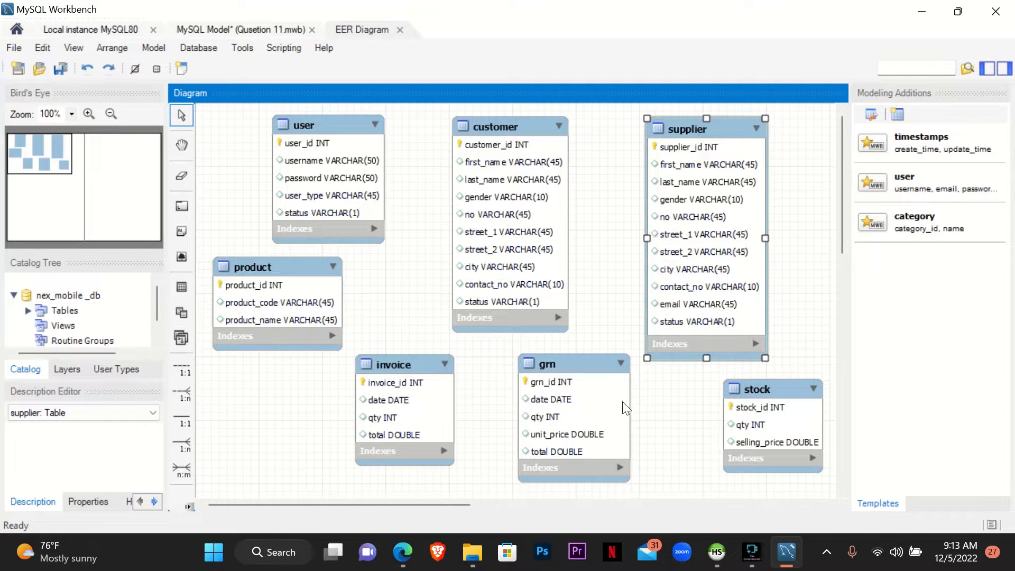
left_click(602, 406)
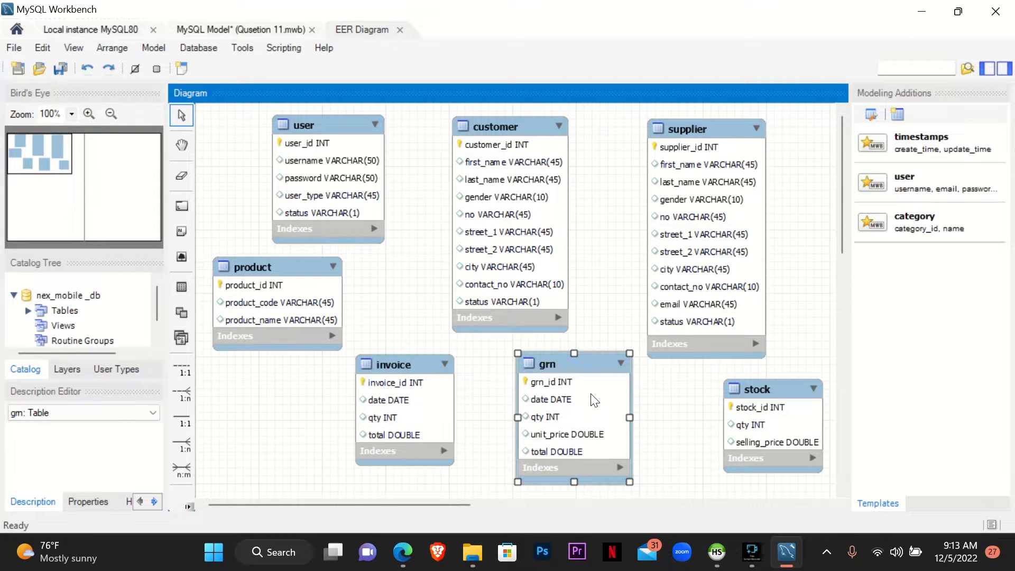
left_click(703, 129)
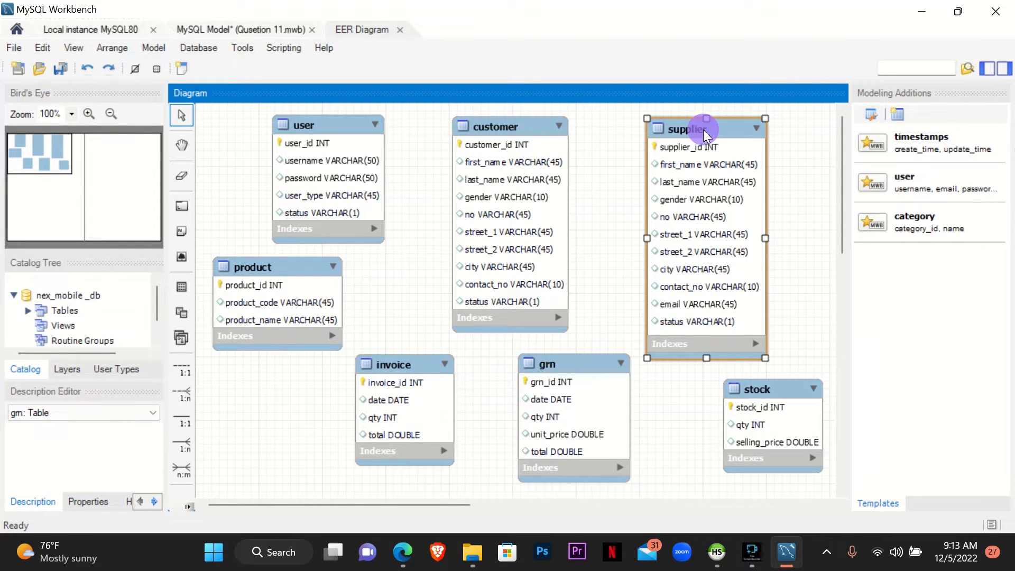
left_click(590, 377)
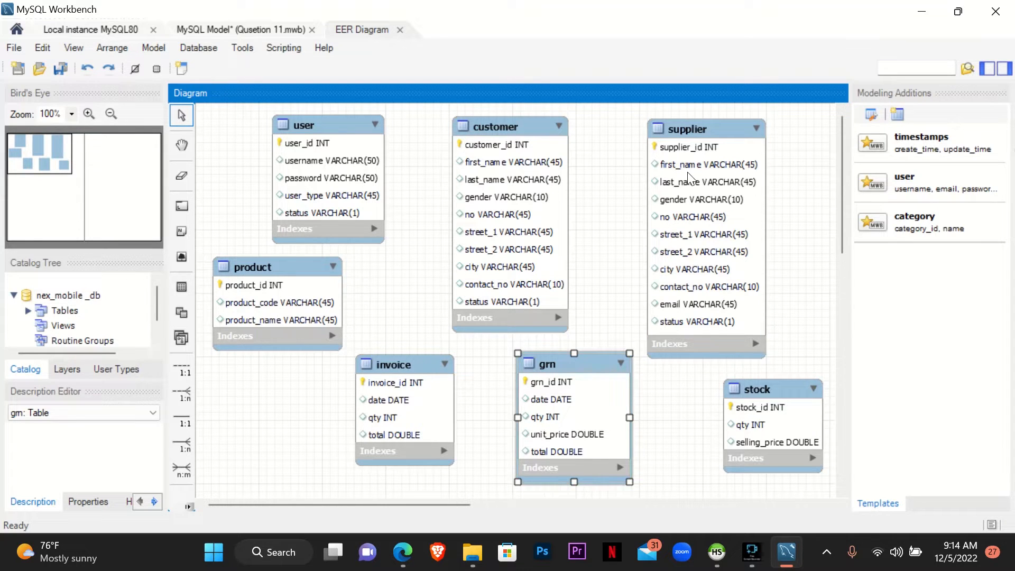
left_click(696, 129)
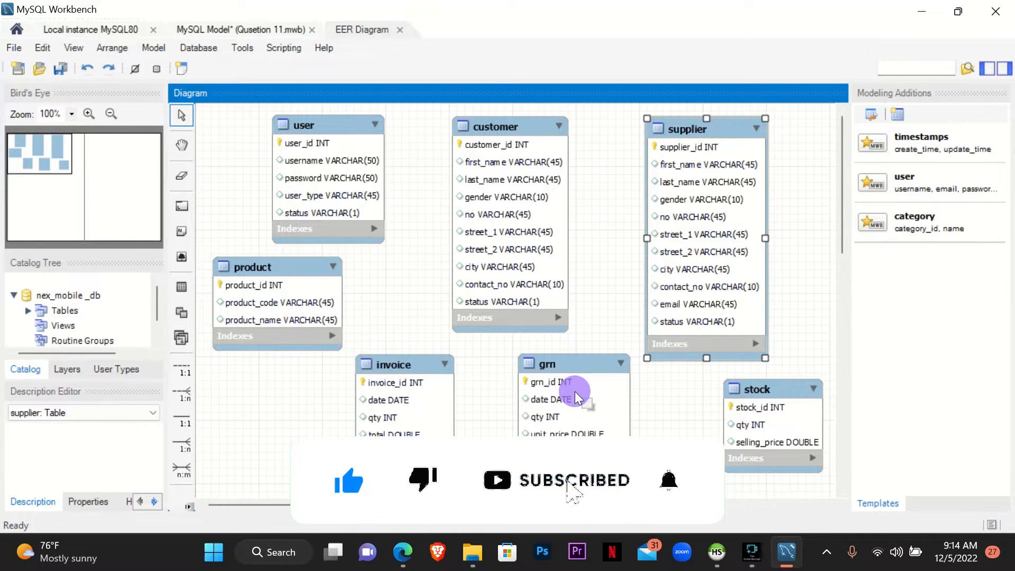
left_click(582, 370)
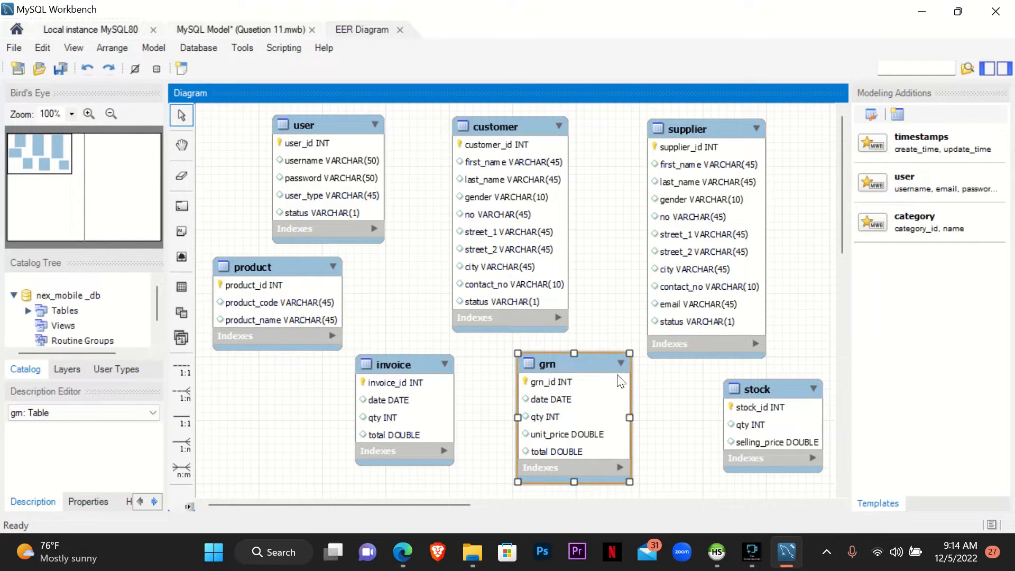
left_click(181, 392)
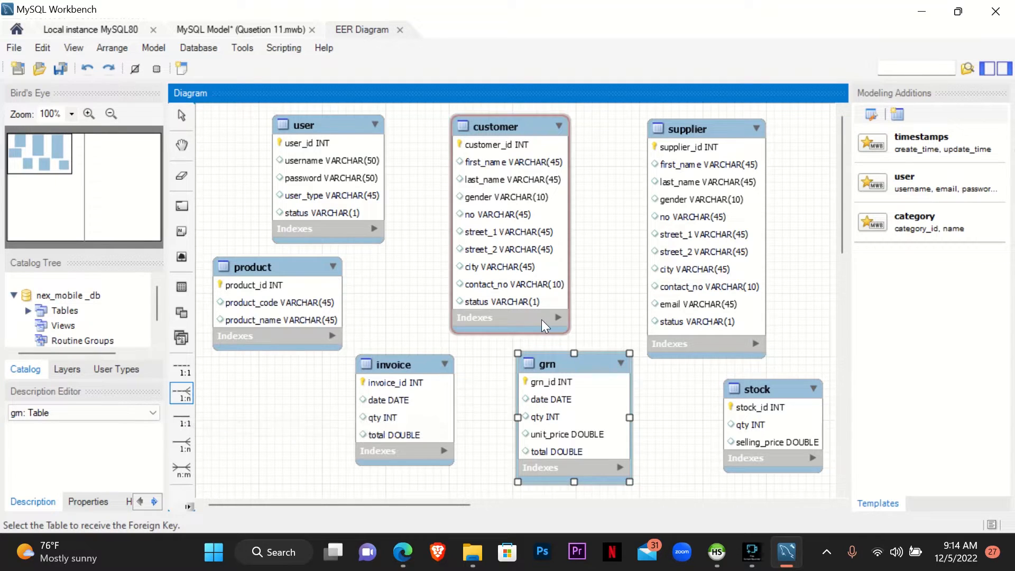
left_click(590, 389)
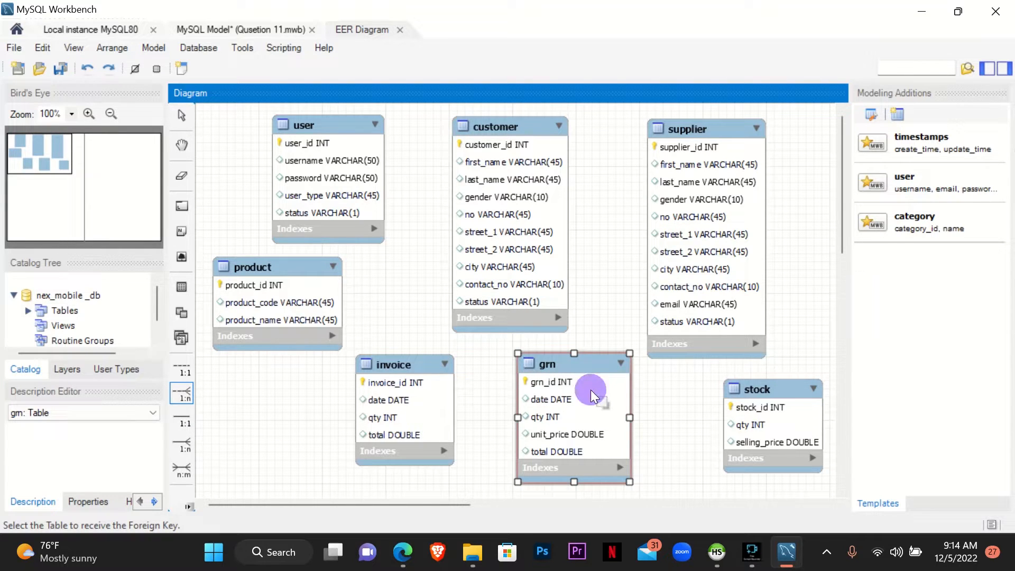
left_click(687, 165)
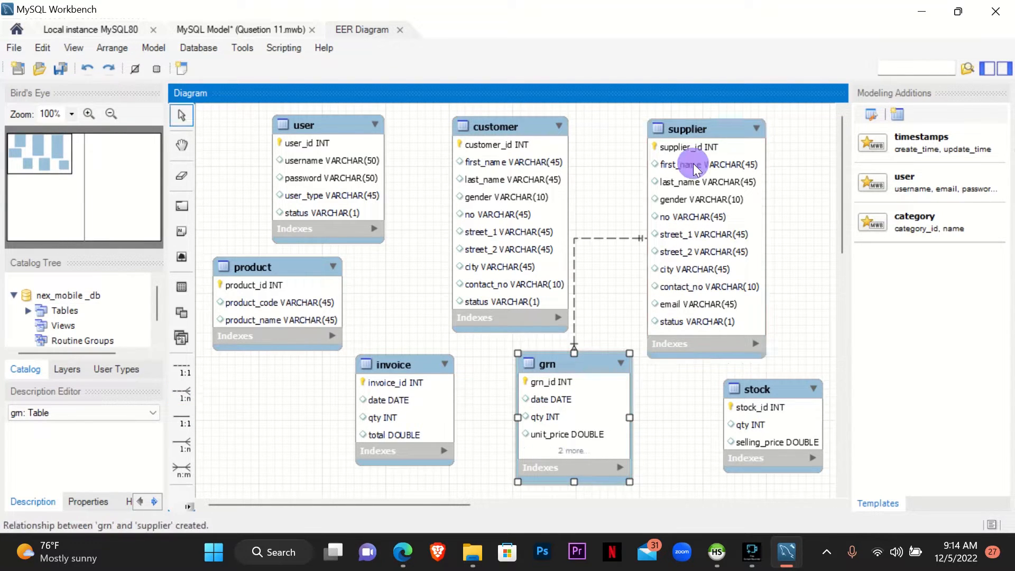
- Enlarge the grn table until its supplier_supplier_id column fits, and reposition it below the gap between customer and supplier
left_click_drag(593, 376, 620, 380)
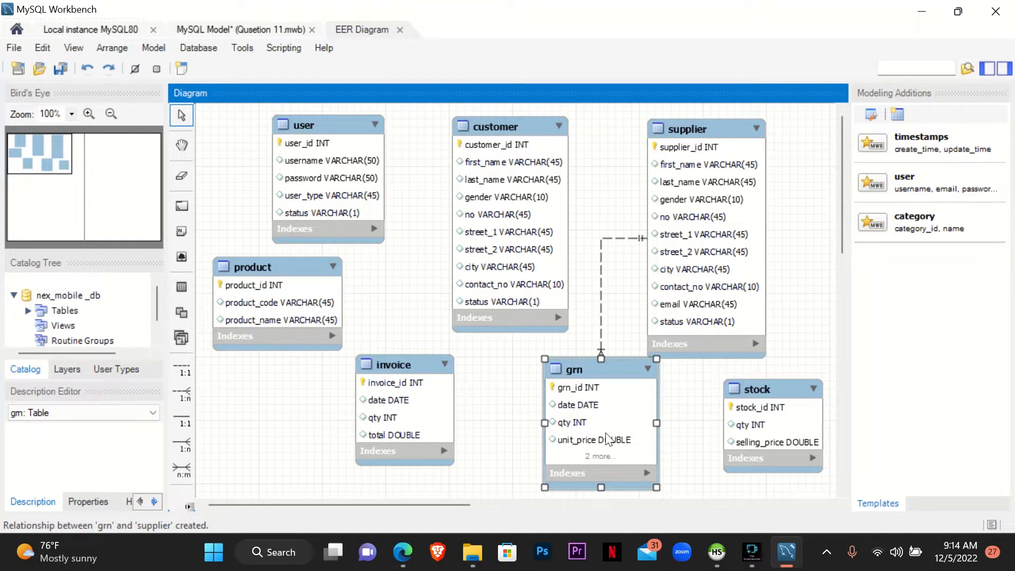
left_click_drag(657, 487, 671, 505)
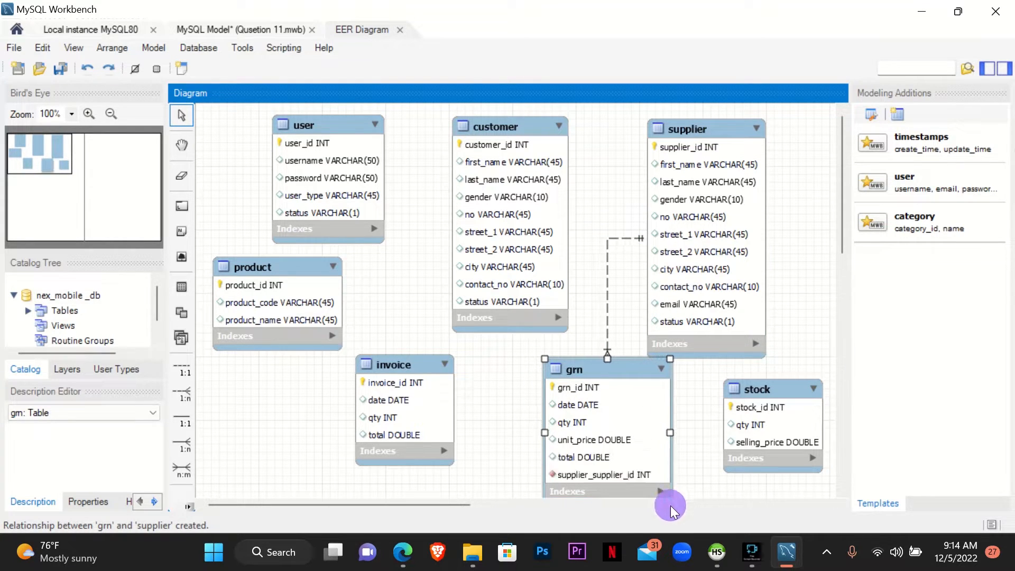
left_click_drag(633, 416, 609, 426)
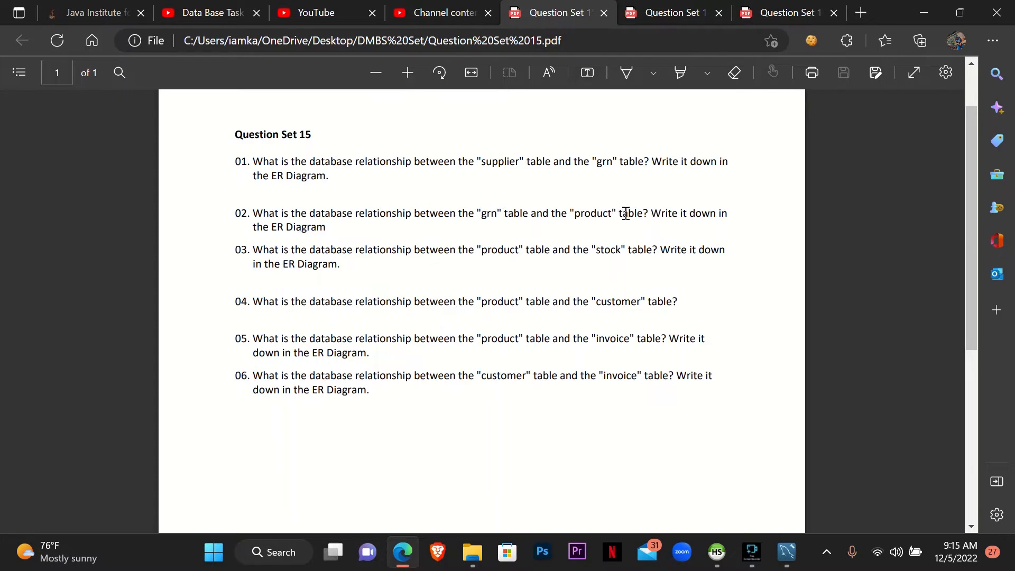
- Back in MySQL Workbench, move the invoice table toward the diagram's left edge and the product table closer to customer
left_click(786, 552)
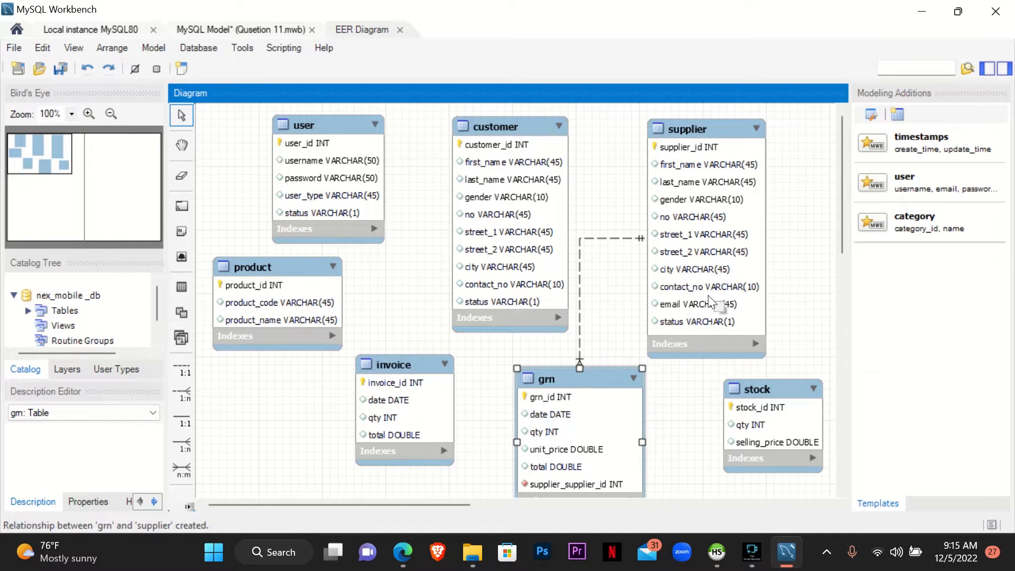
left_click(597, 420)
left_click_drag(413, 417, 281, 436)
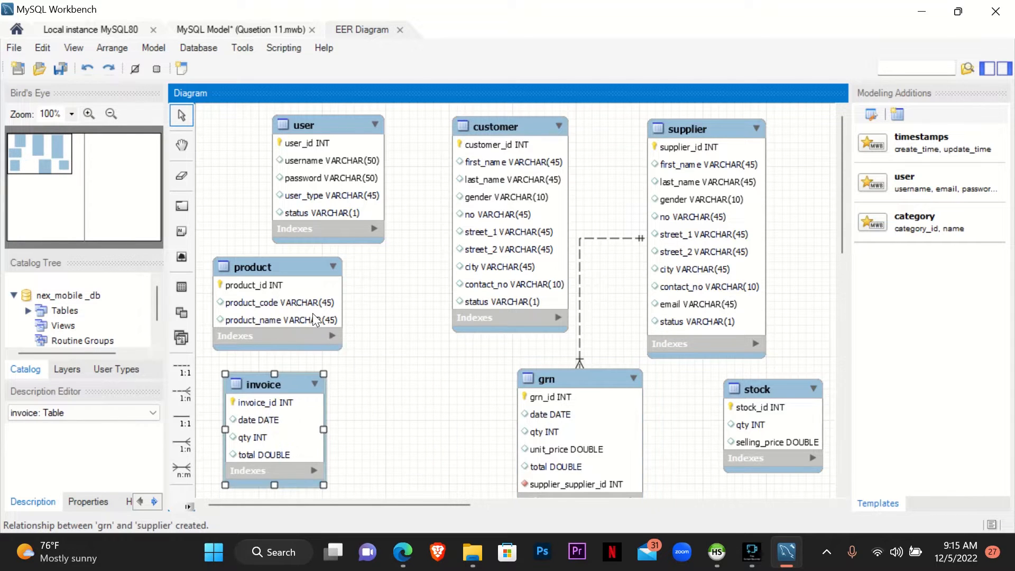
left_click_drag(312, 313, 403, 307)
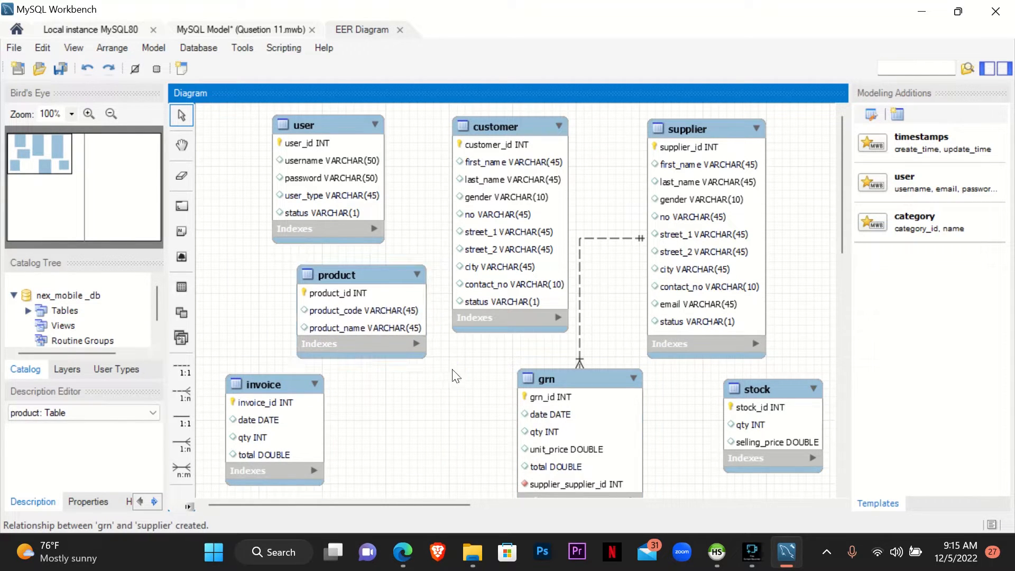
- Add a 1:n non-identifying relationship with grn as the foreign key table and product as the referenced table
left_click(372, 283)
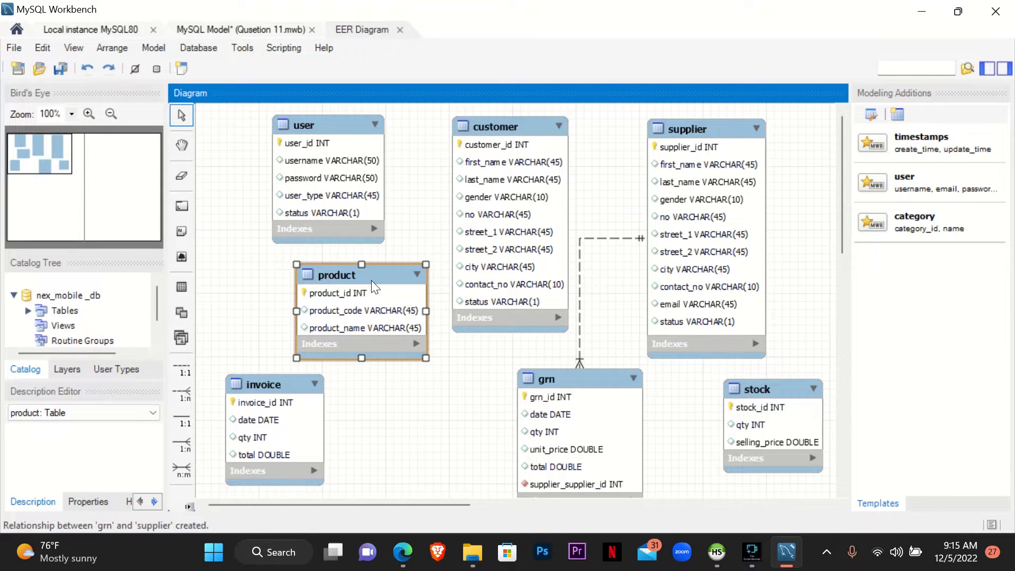
left_click(560, 417)
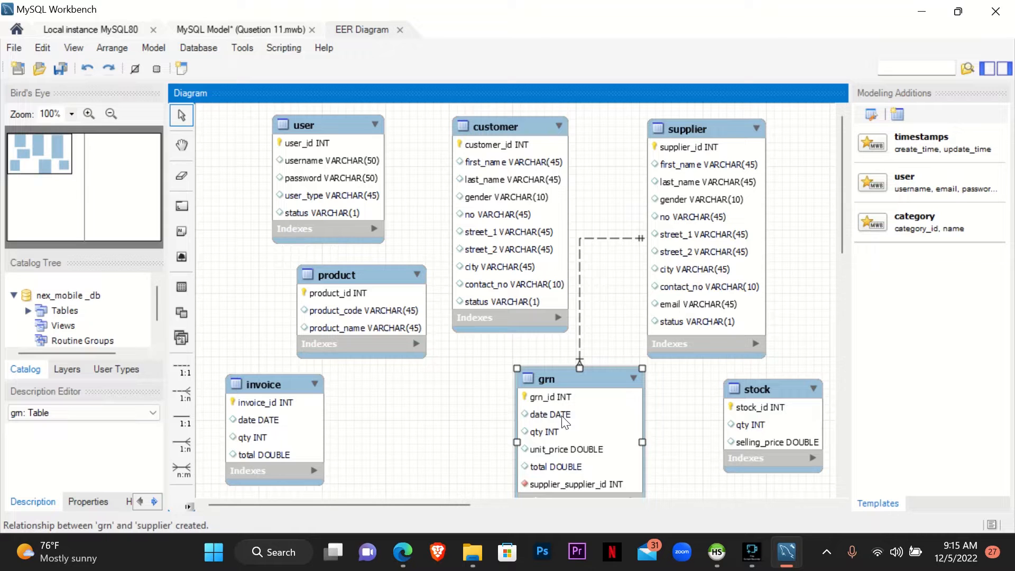
left_click(373, 309)
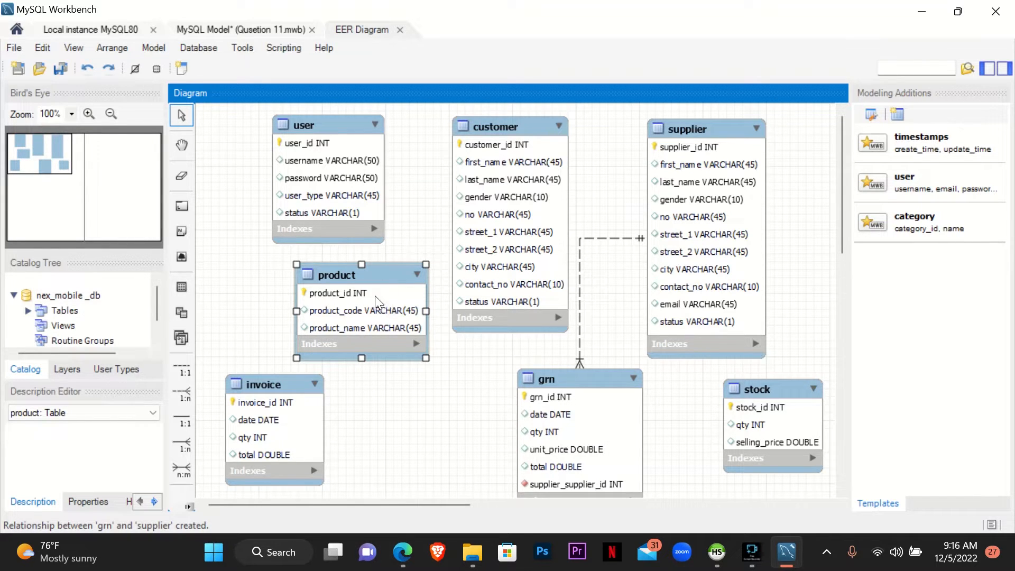
left_click(561, 398)
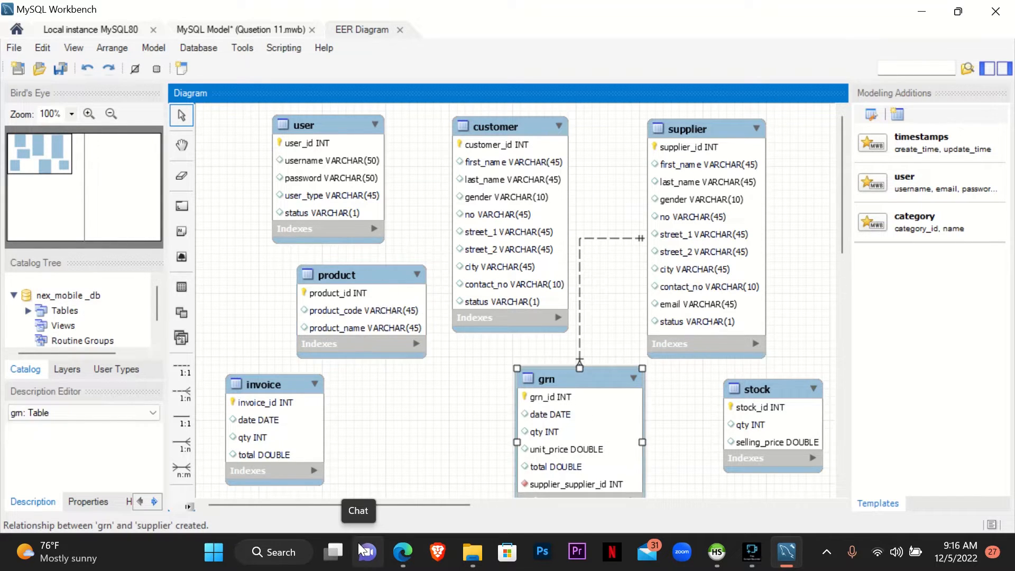
left_click(181, 398)
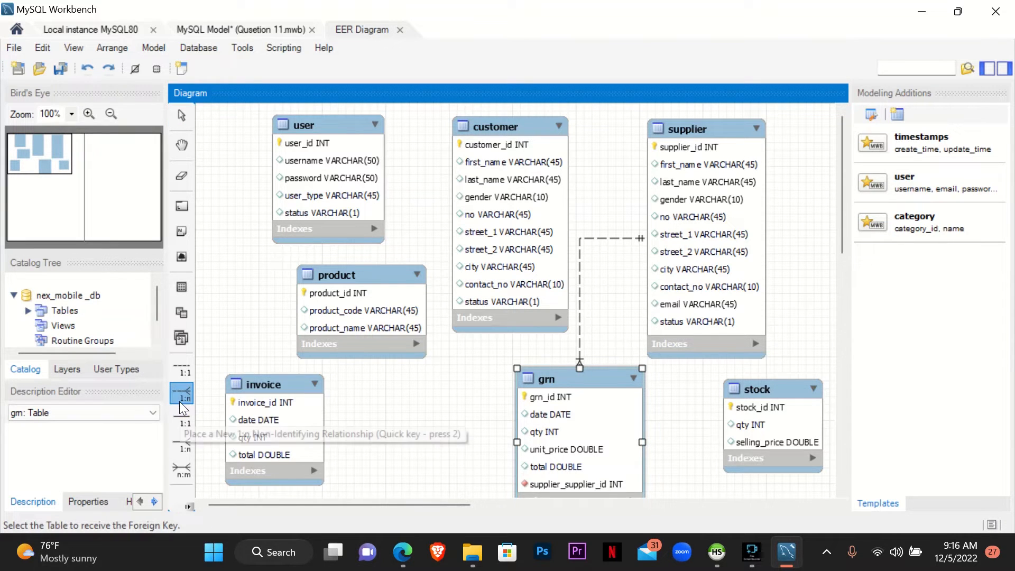
left_click(611, 440)
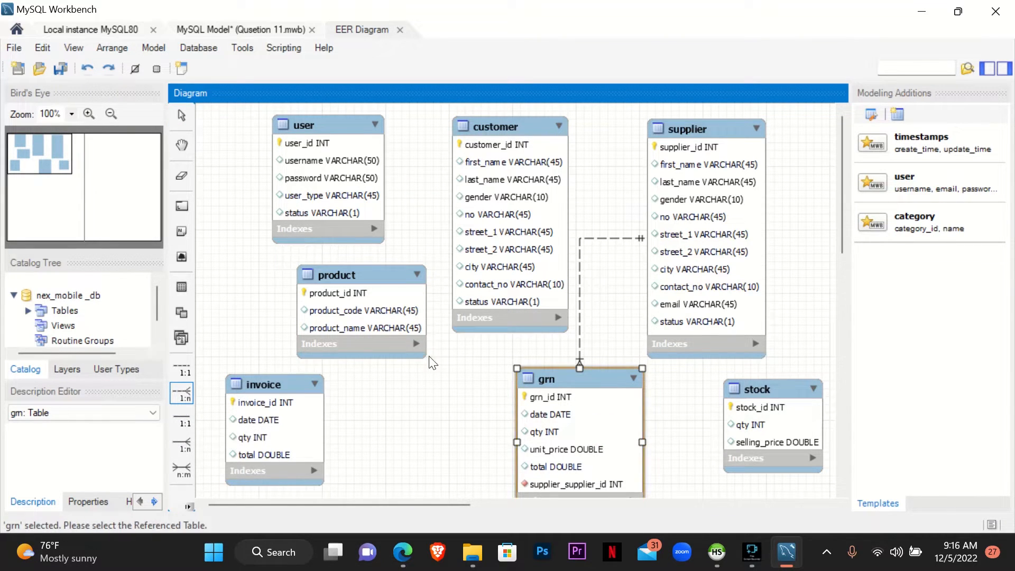
left_click(329, 278)
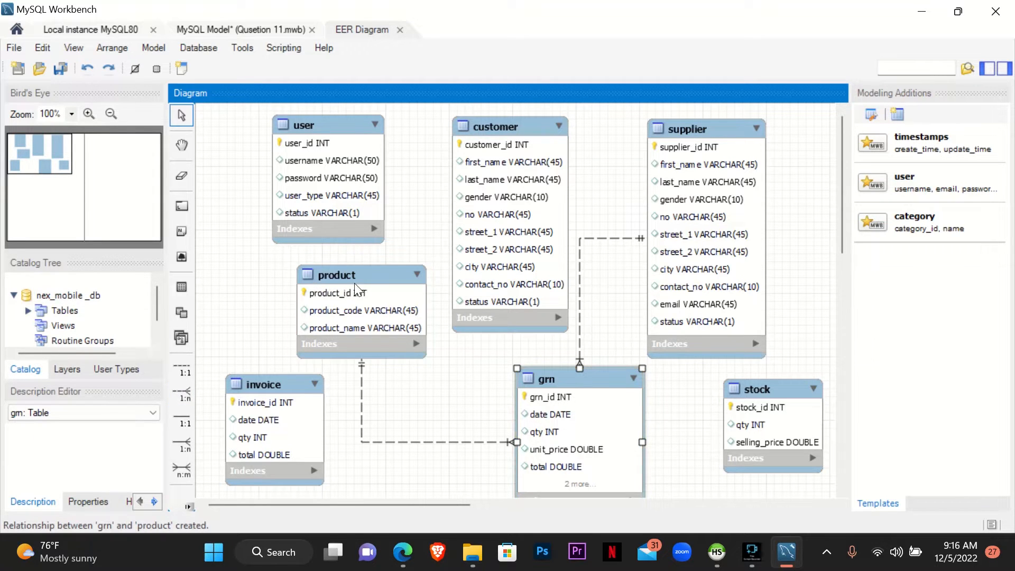
- Nudge the grn table and extend its height until its product_product_id column fits
left_click_drag(579, 427, 566, 430)
scroll(574, 444, "down", 1)
left_click_drag(567, 486, 570, 509)
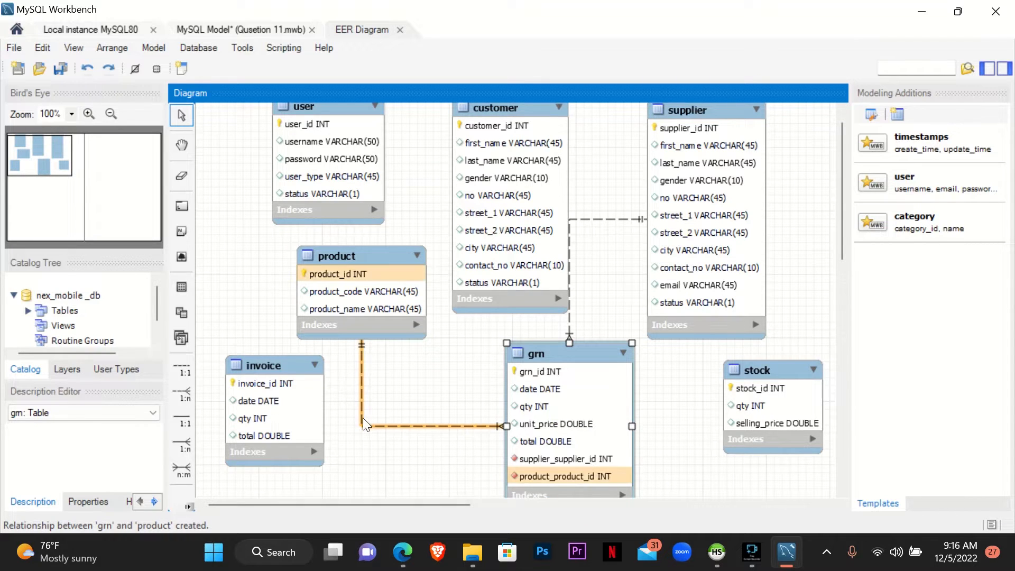
left_click(386, 423)
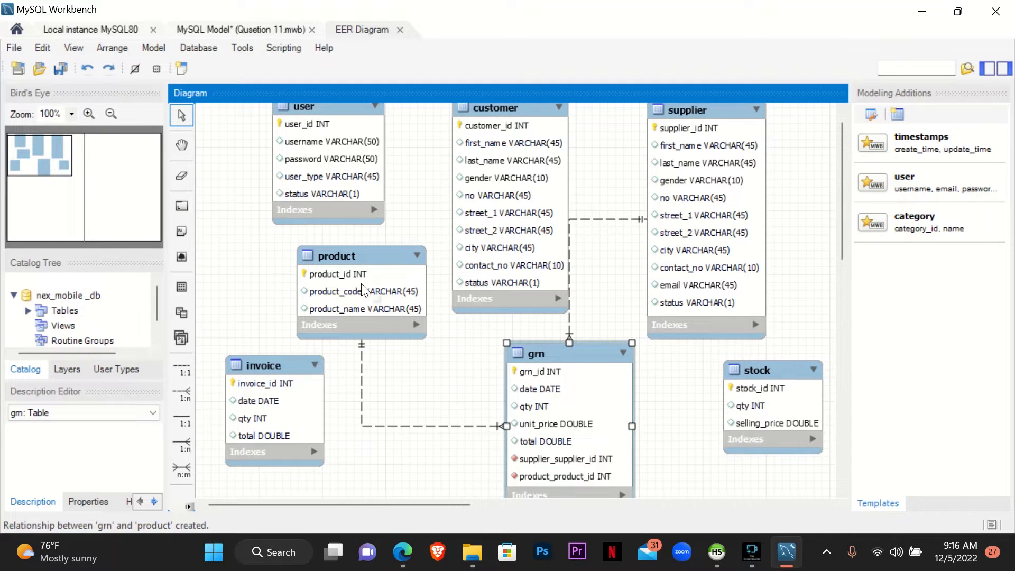
- Switch to the Question Set 15 PDF, highlight question 03 to read it, and return to the diagram in MySQL Workbench
key("alt+Tab")
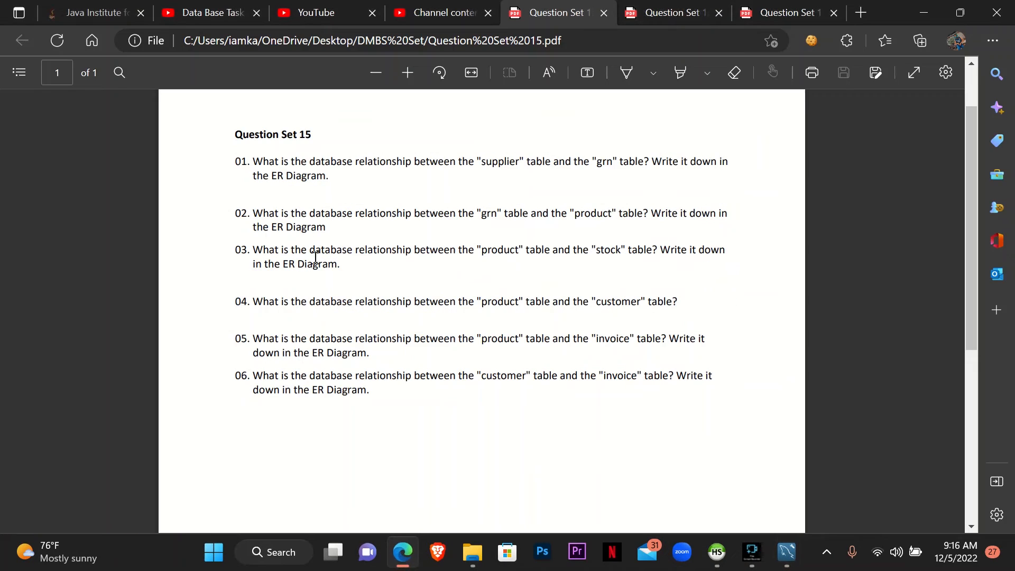
left_click_drag(249, 249, 358, 267)
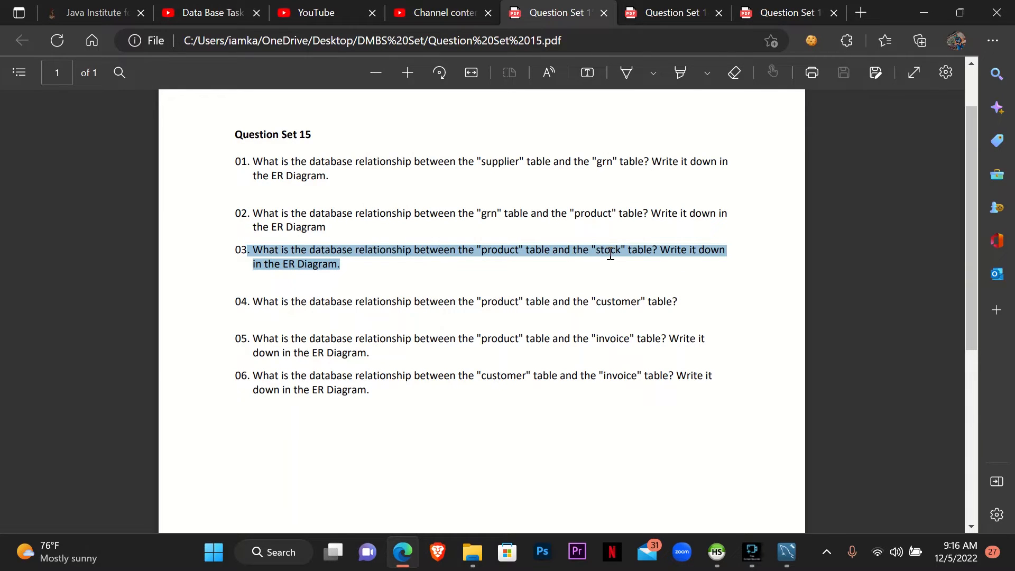
left_click(923, 12)
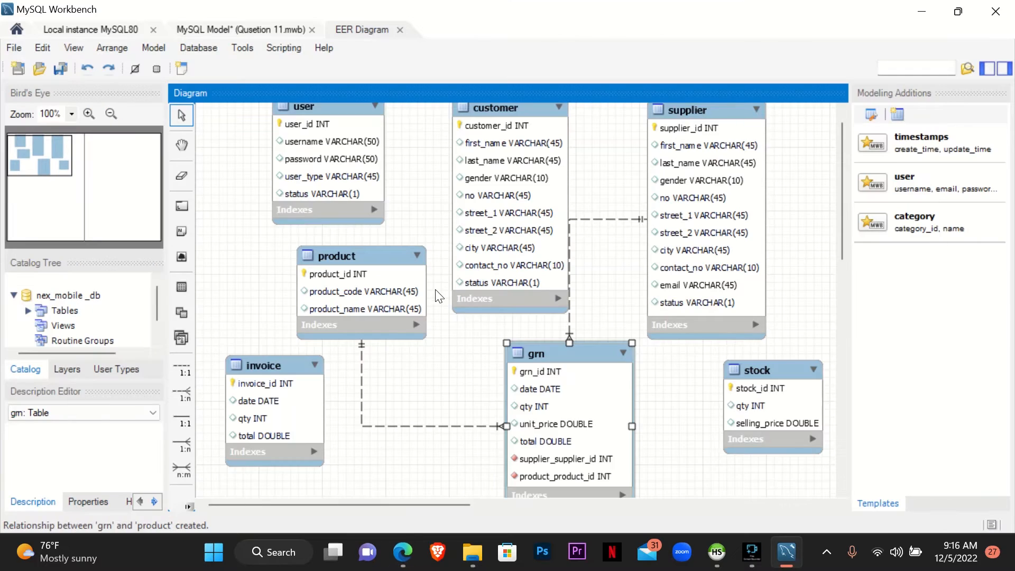
- Move the grn table below supplier, place the stock table beneath product beside invoice, and nudge product slightly upward
scroll(687, 415, "up", 1)
scroll(711, 420, "down", 1)
mouse_move(388, 291)
left_mouse_down()
mouse_move(387, 310)
mouse_move(387, 291)
left_mouse_up()
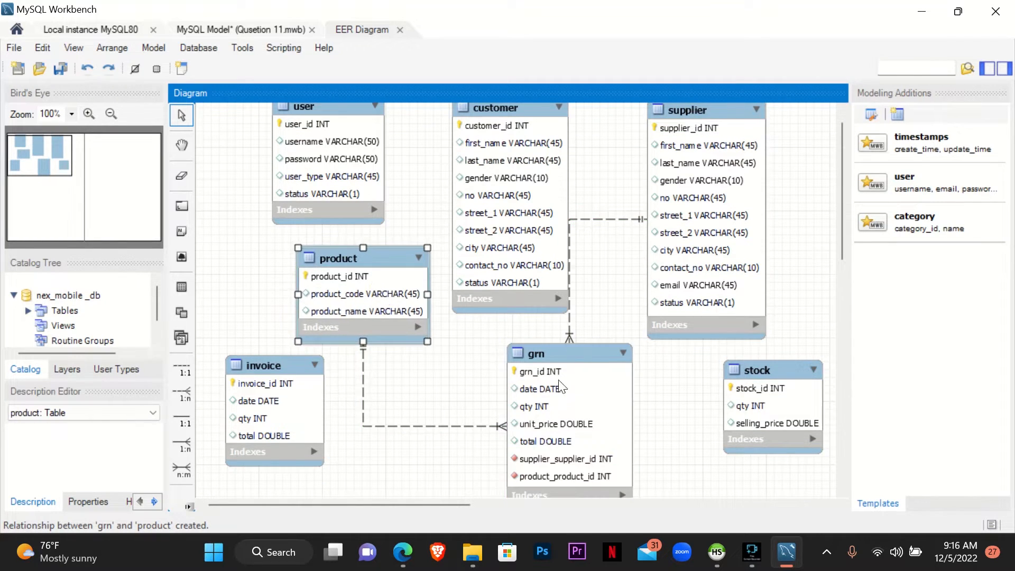
left_click_drag(559, 383, 729, 435)
left_click_drag(743, 382, 405, 395)
left_click_drag(363, 303, 360, 294)
left_click(443, 423)
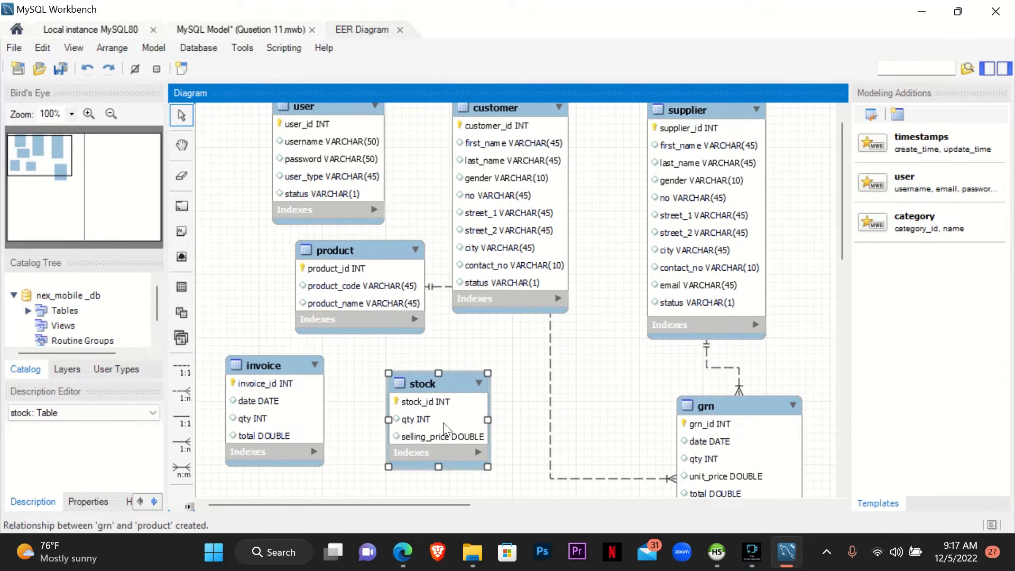
- Add a 1:n non-identifying relationship with product as the foreign key table and stock as the referenced table, and shift stock away from invoice
left_click(388, 268)
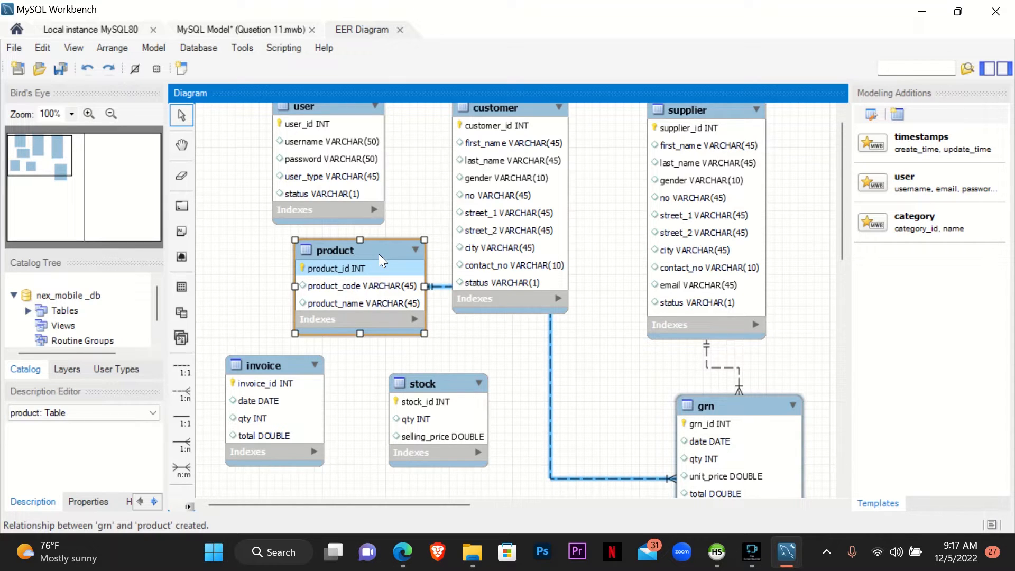
left_click(433, 392)
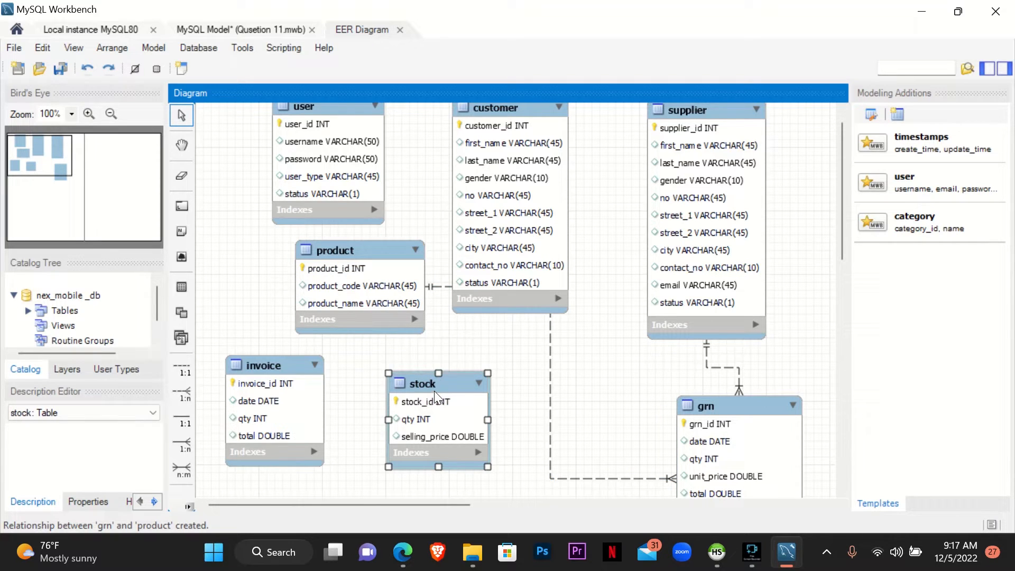
left_click(180, 401)
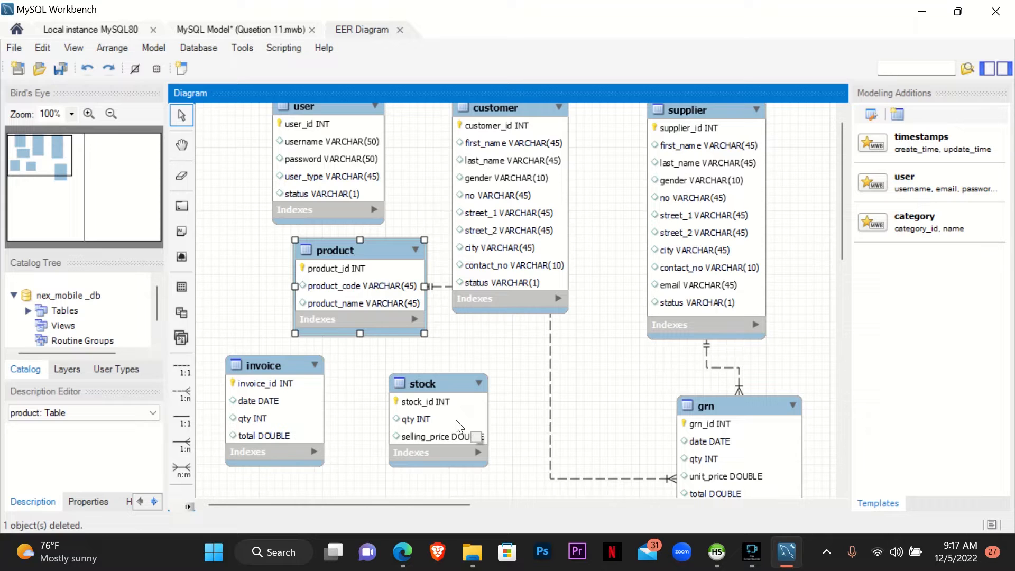
left_click(187, 393)
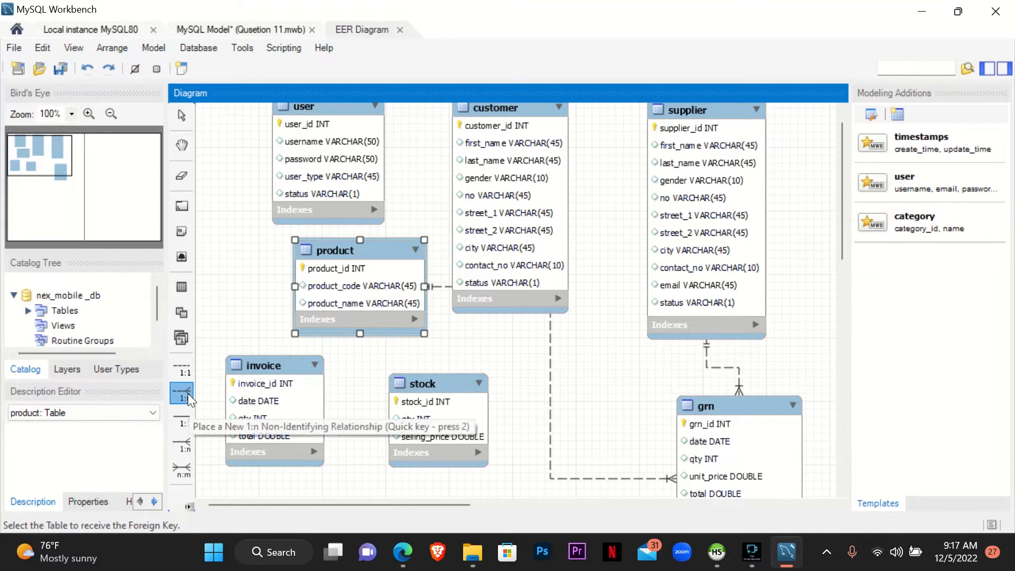
left_click(335, 246)
left_click(428, 381)
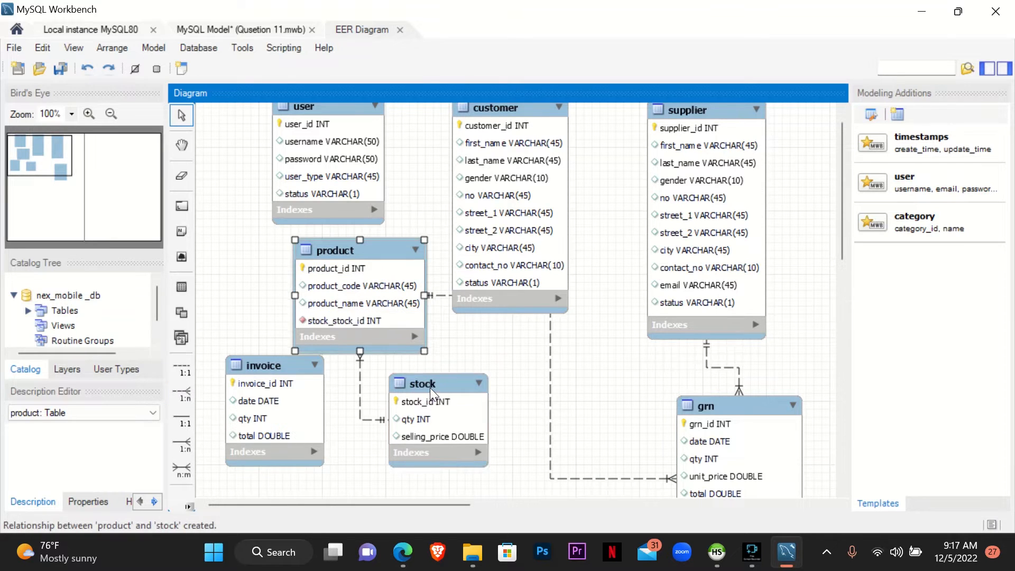
left_click_drag(430, 388, 484, 392)
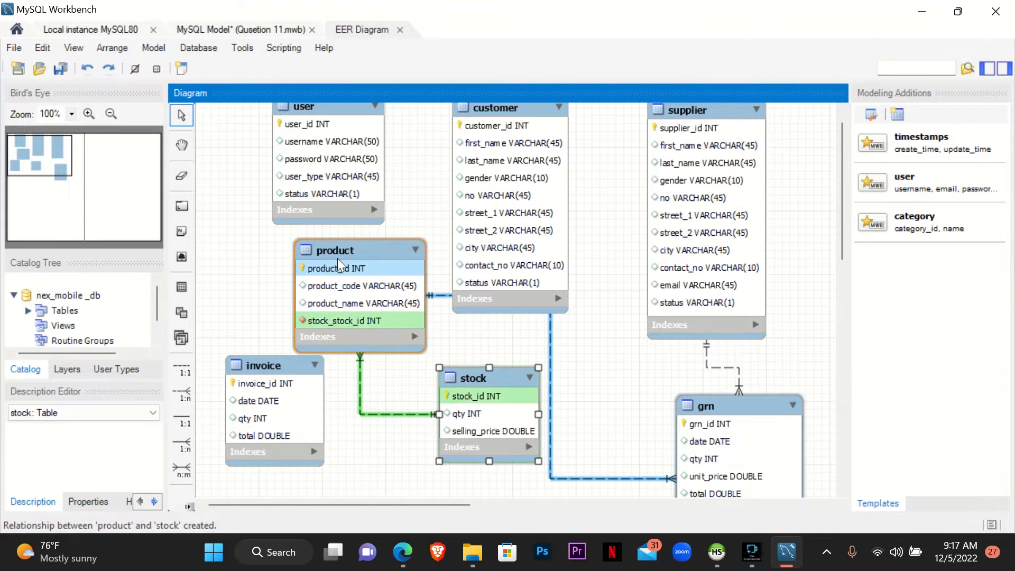
- Switch to the Question Set 15 PDF, highlight question 04 to read it, and return to the diagram in MySQL Workbench
left_click(403, 552)
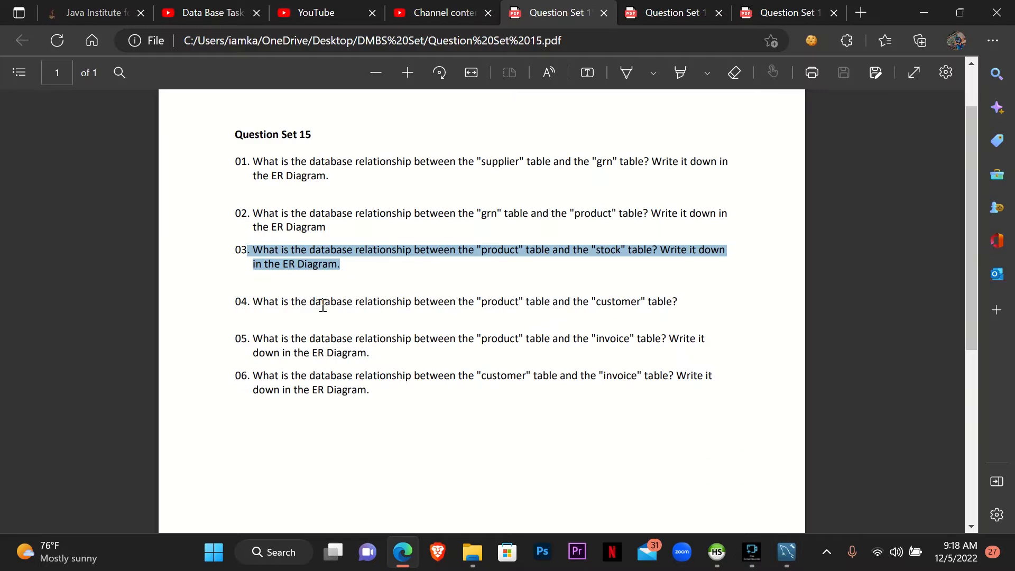
left_click_drag(247, 302, 688, 303)
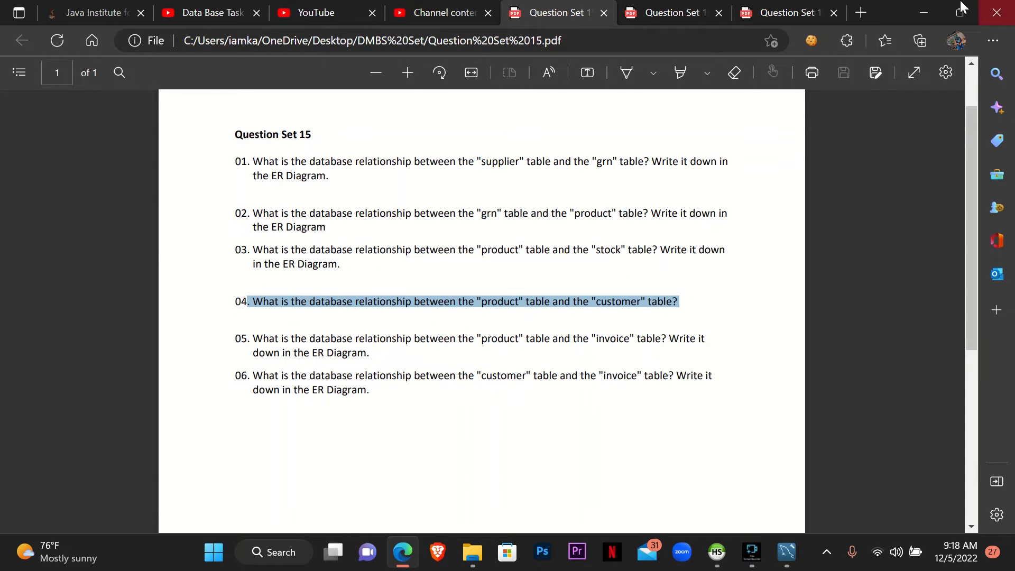
left_click(924, 12)
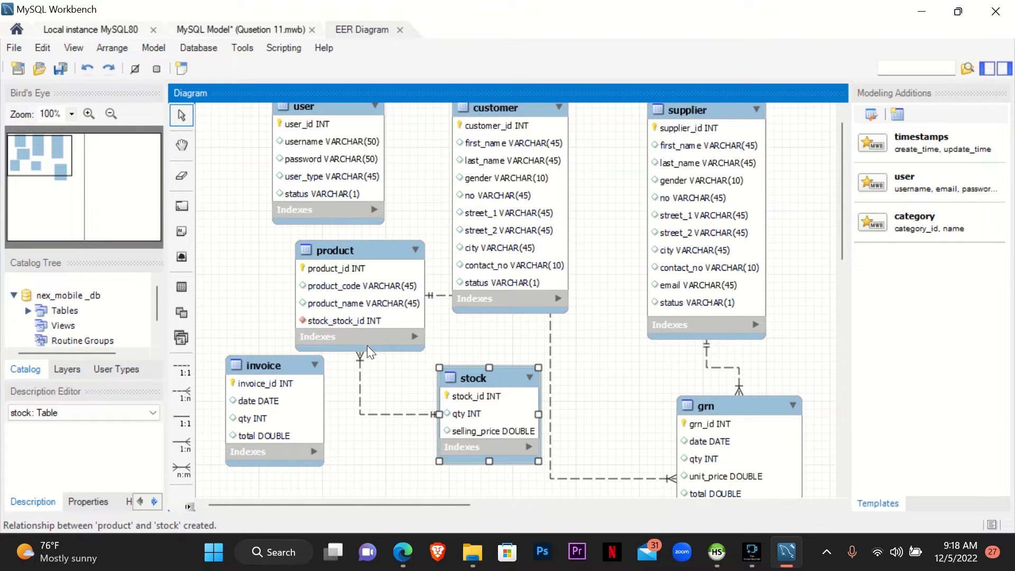
- Rearrange the diagram with user in the upper-left corner, product directly beneath it, and invoice beside stock
scroll(367, 344, "up", 1)
left_click_drag(348, 194, 287, 196)
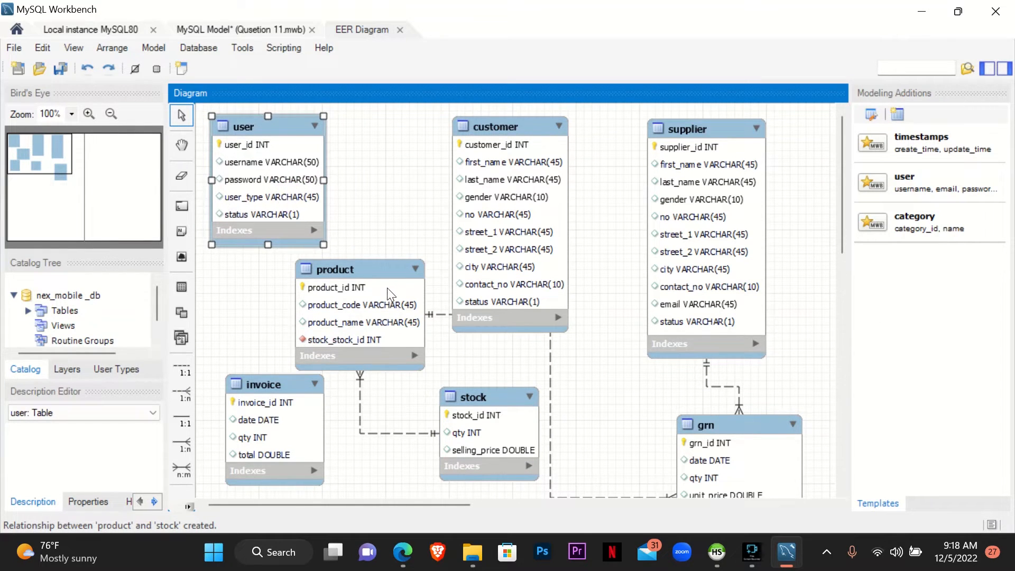
left_click_drag(387, 287, 386, 283)
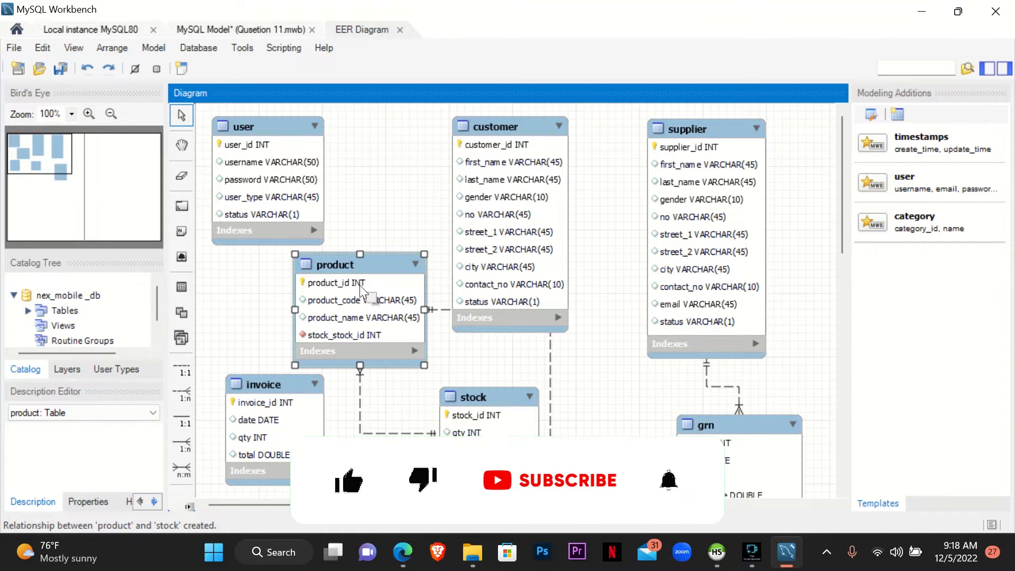
left_click(496, 128)
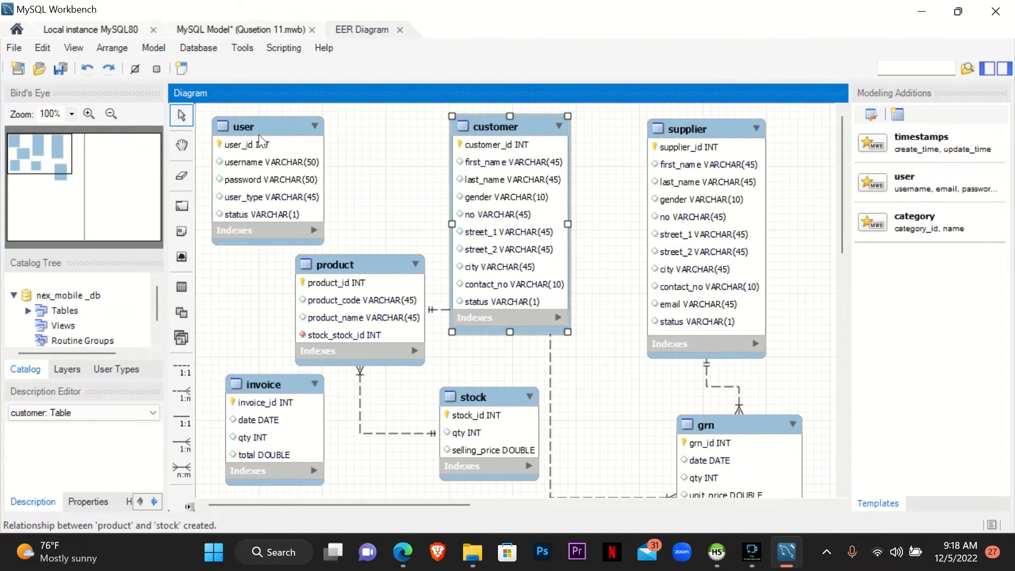
left_click_drag(258, 134, 250, 126)
left_click(476, 129)
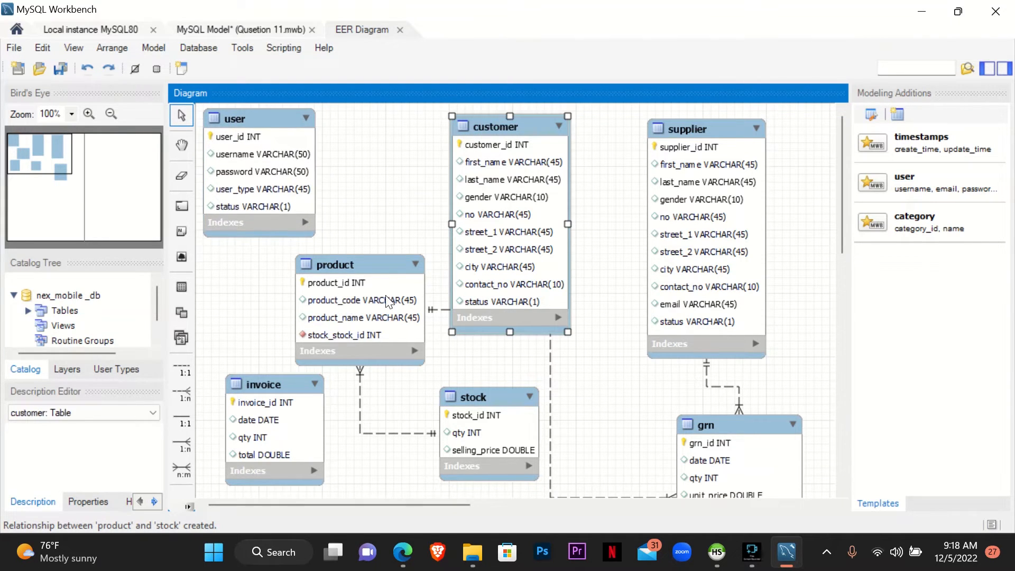
left_click_drag(385, 288, 313, 287)
left_click_drag(302, 408, 395, 411)
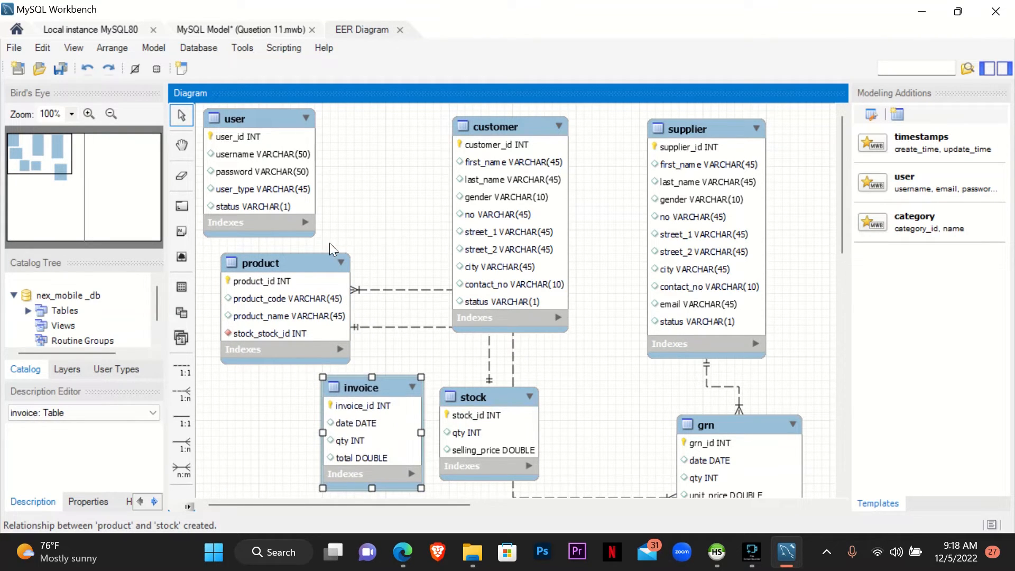
mouse_move(296, 273)
left_mouse_down()
mouse_move(272, 262)
mouse_move(287, 268)
left_mouse_up()
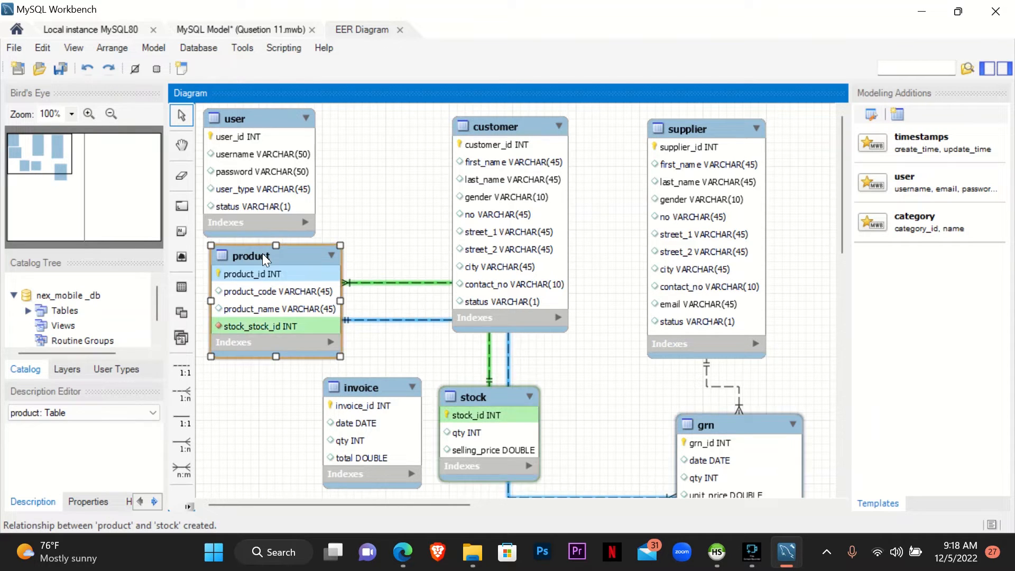
- Add a 1:n non-identifying relationship with invoice as the foreign key table and product as the referenced table
left_click(351, 390)
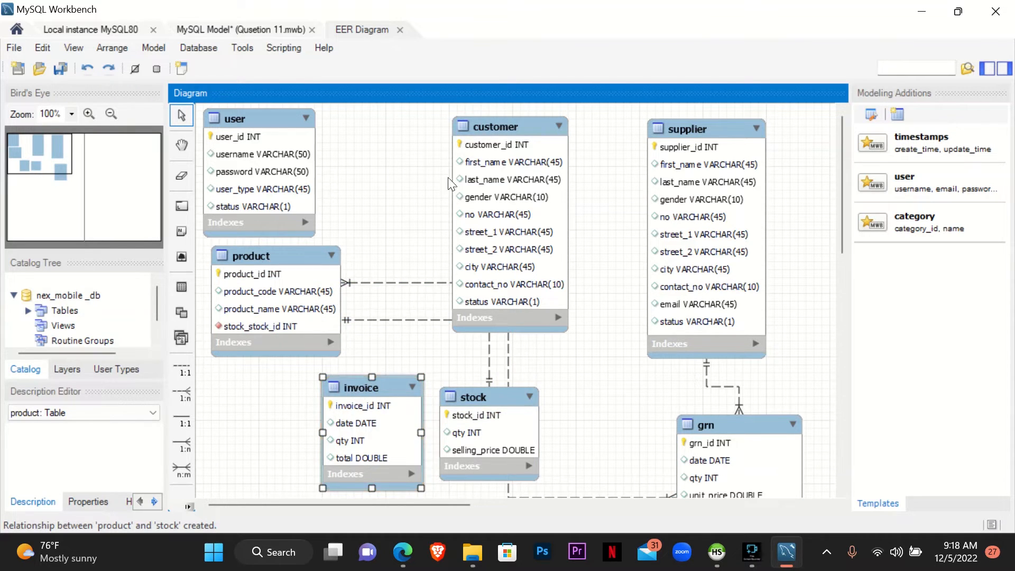
left_click(493, 134)
left_click(405, 393)
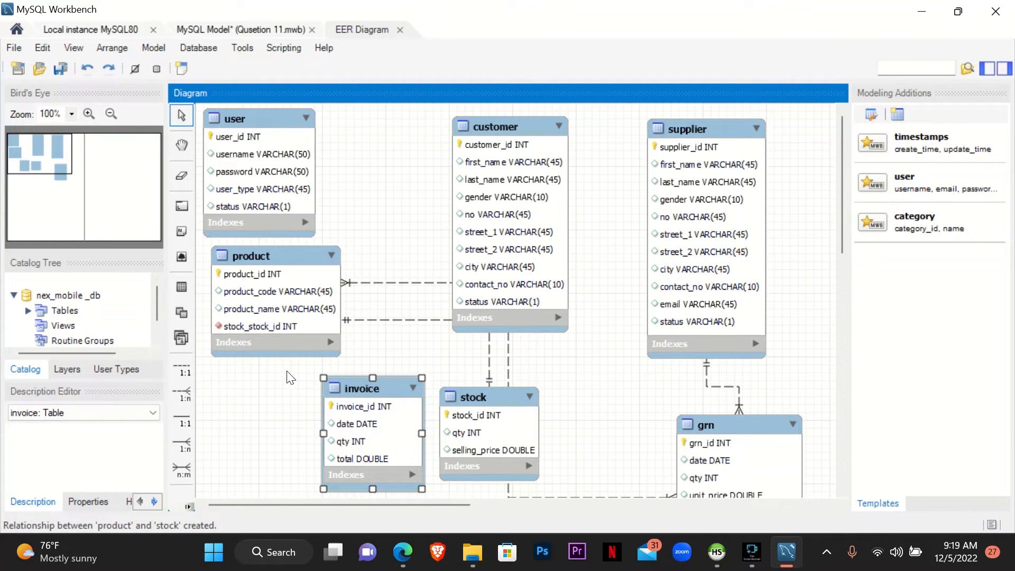
left_click(184, 387)
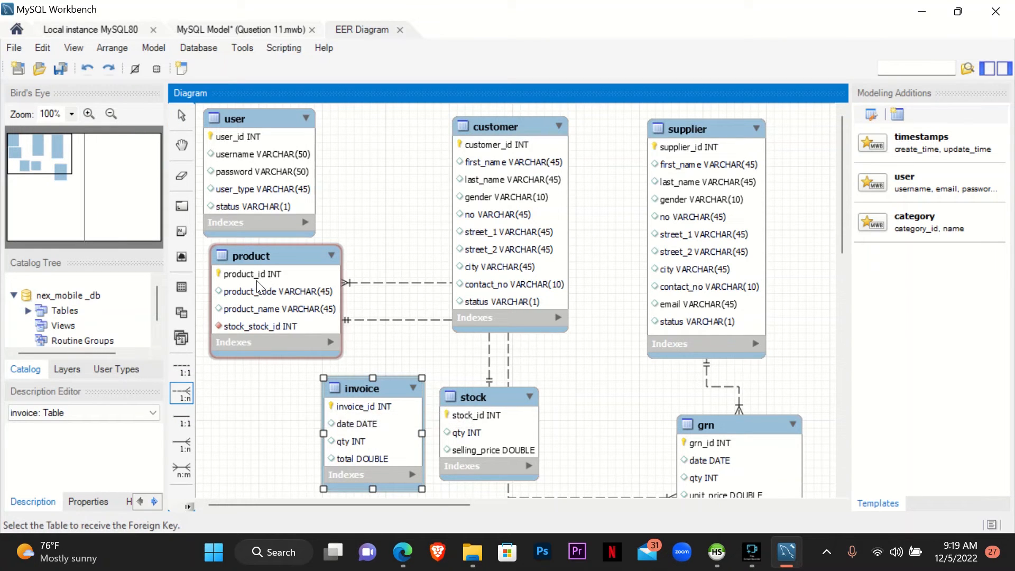
left_click(363, 409)
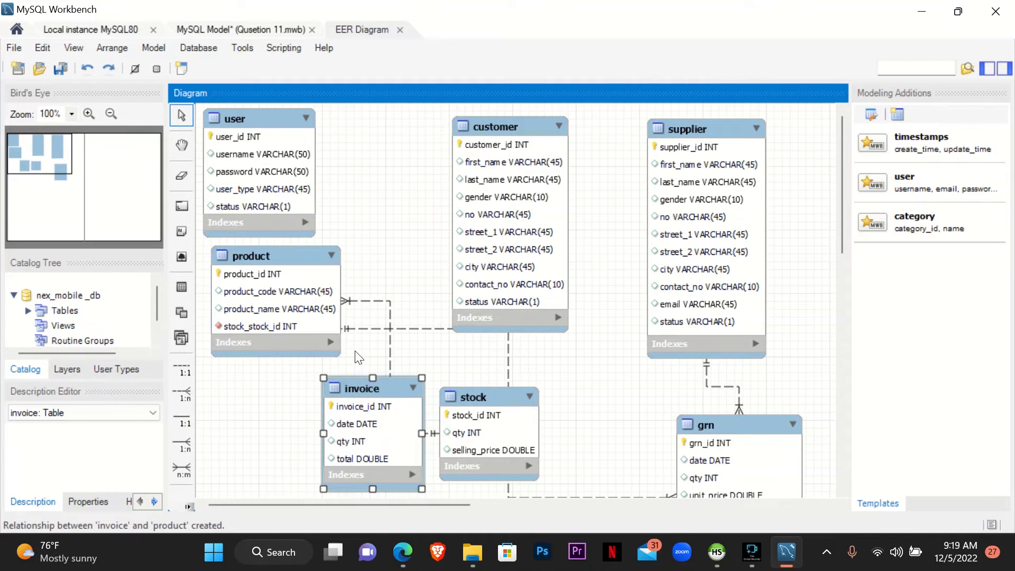
left_click(186, 394)
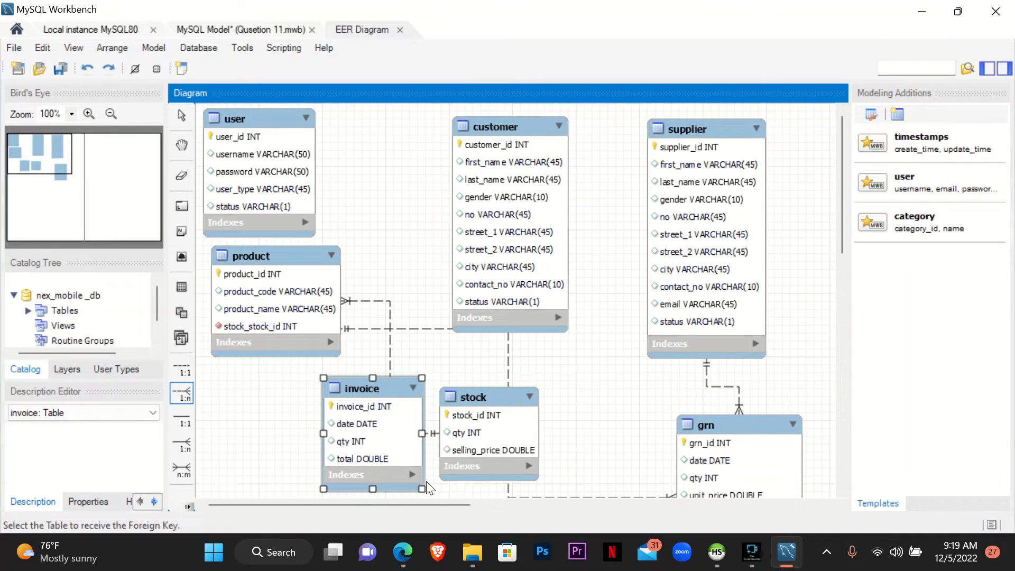
left_click(373, 395)
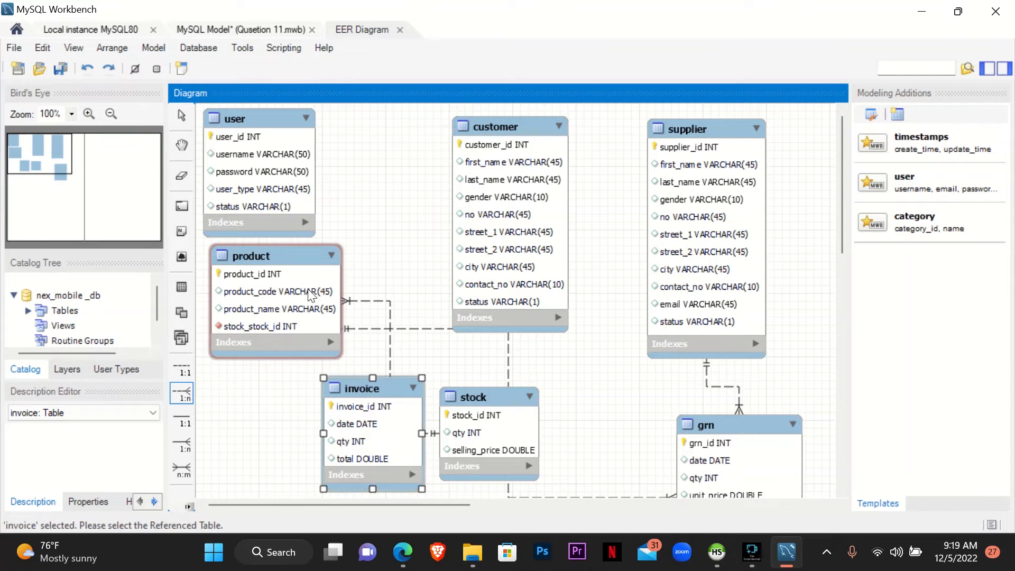
left_click(291, 266)
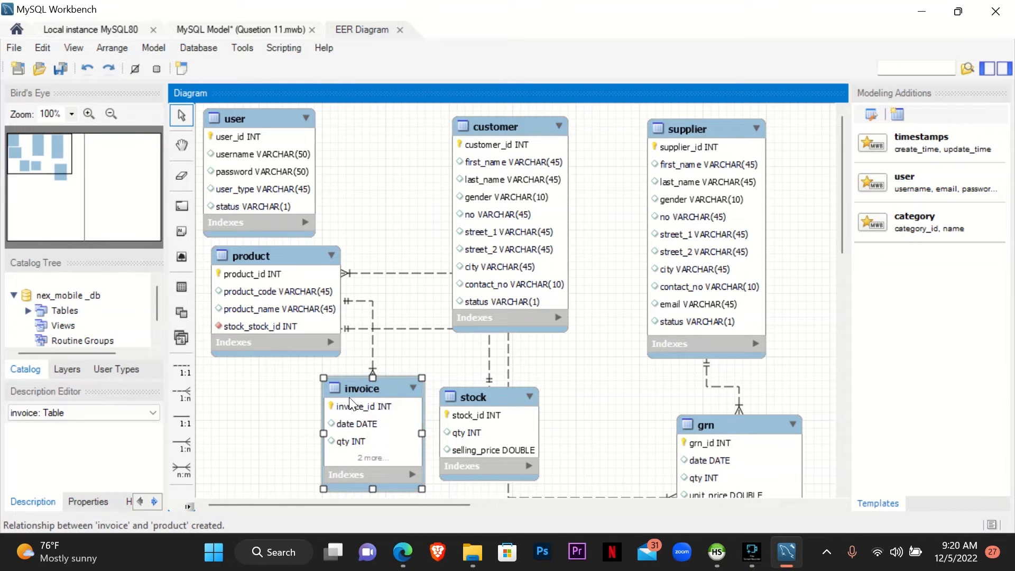
- Move the invoice table below product and enlarge it until its product_product_id column fits
left_click_drag(369, 392, 281, 427)
scroll(331, 457, "down", 3)
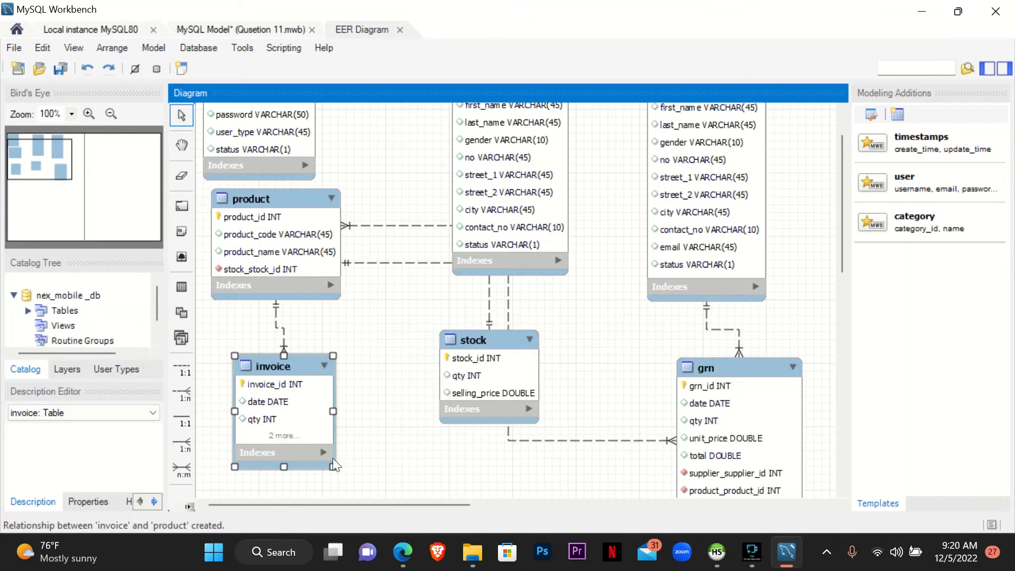
left_click_drag(330, 465, 350, 508)
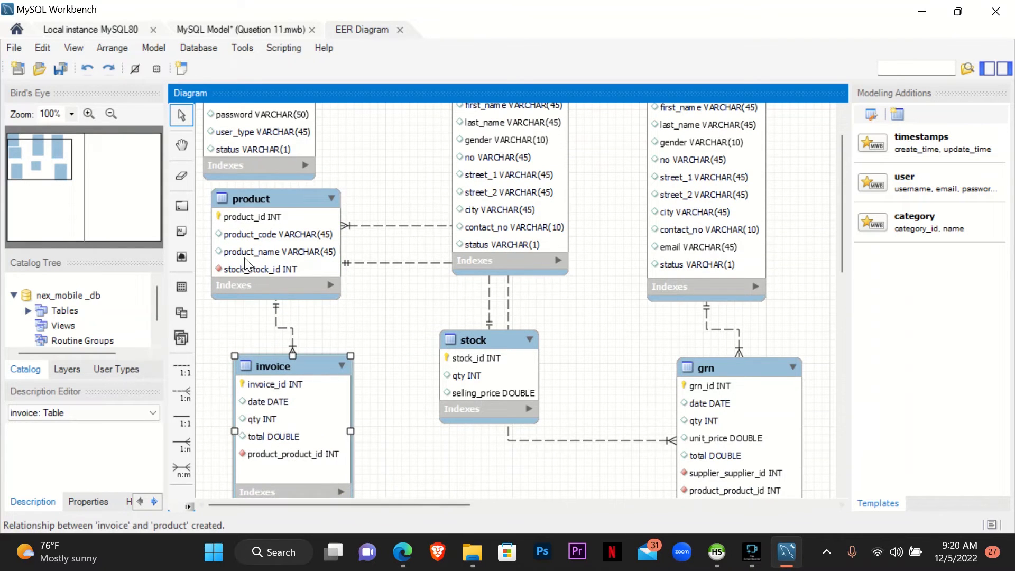
- Add a 1:n non-identifying relationship with invoice as the foreign key table and customer as the referenced table
left_click(182, 393)
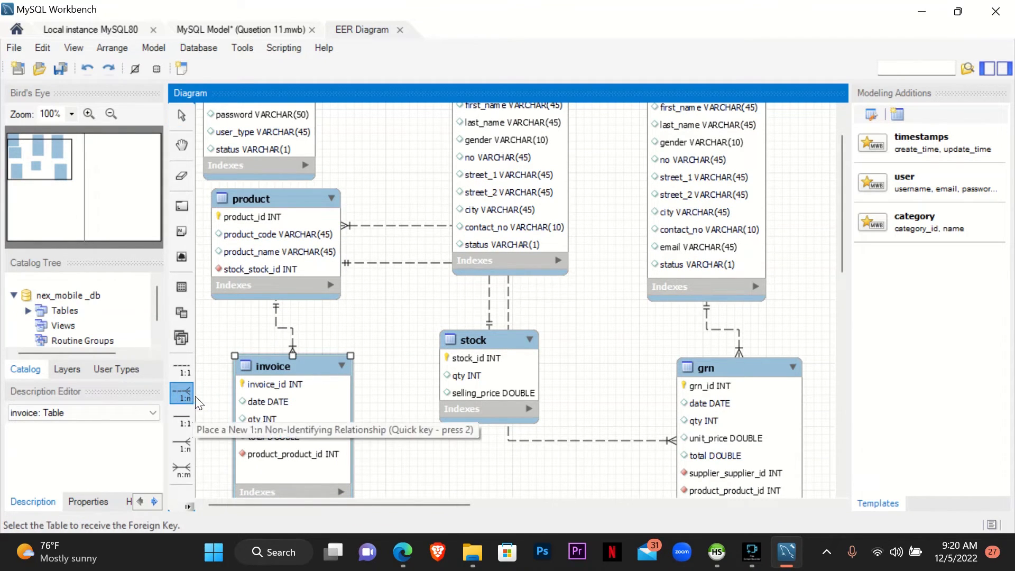
left_click(293, 383)
scroll(502, 264, "up", 3)
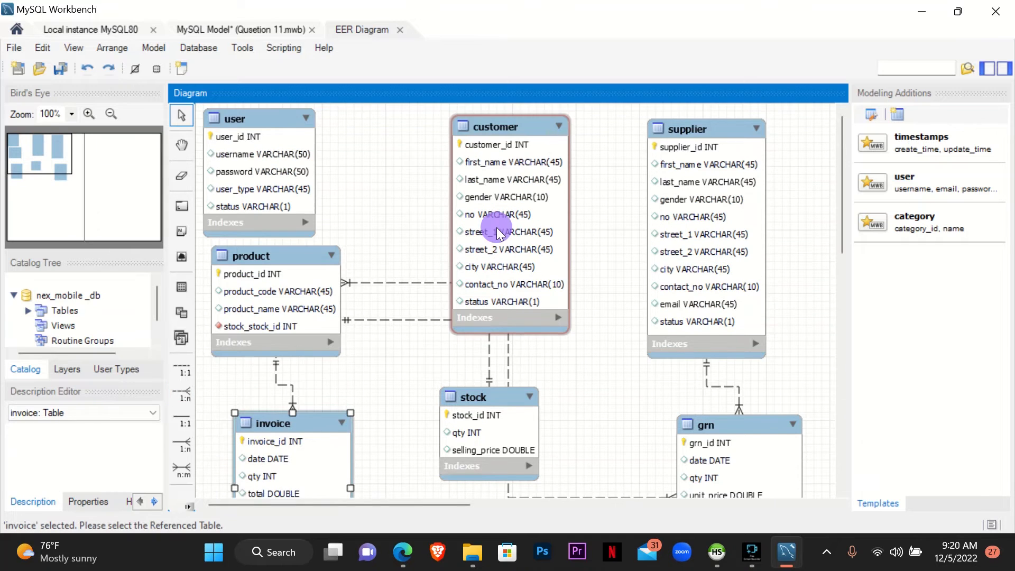
left_click(496, 228)
- Move the invoice table lower and toward stock, leaving room for its two relationship lines
scroll(496, 228, "down", 4)
left_click_drag(345, 370, 377, 447)
scroll(376, 422, "down", 3)
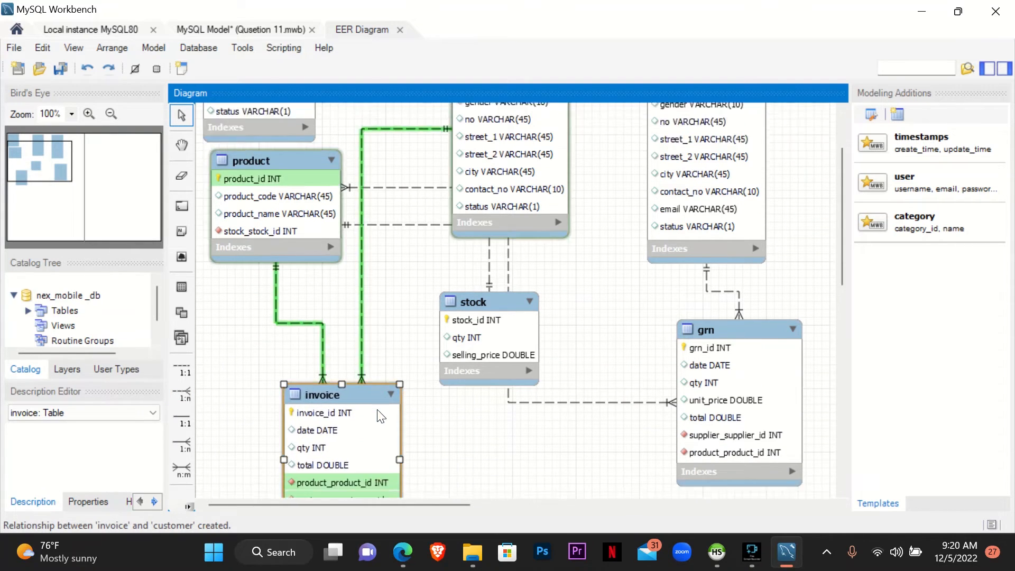
- Examine the relationship lines and foreign key columns across the product, customer, stock, invoice and grn tables
scroll(374, 414, "up", 2)
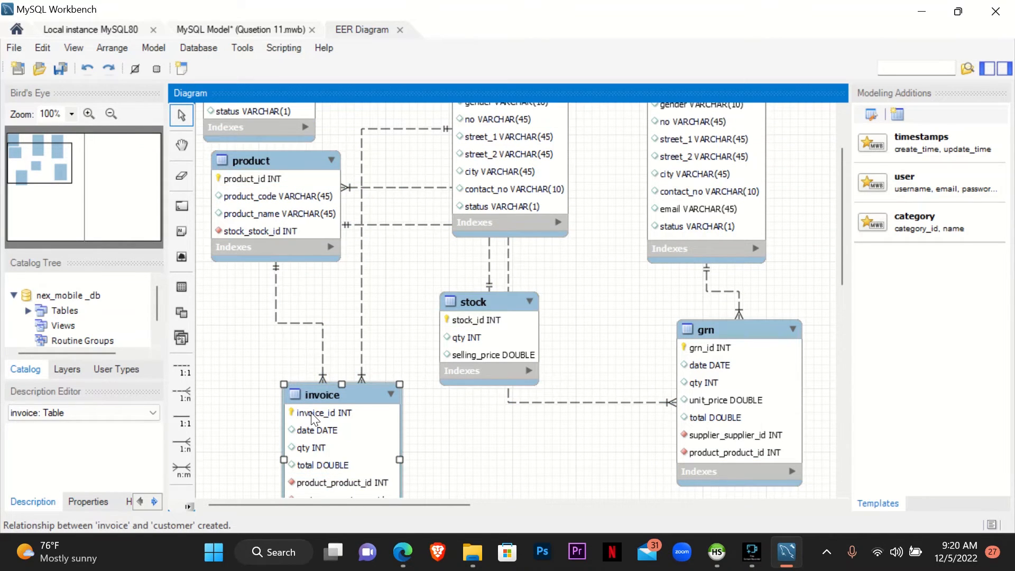
scroll(400, 262, "up", 4)
scroll(449, 222, "down", 1)
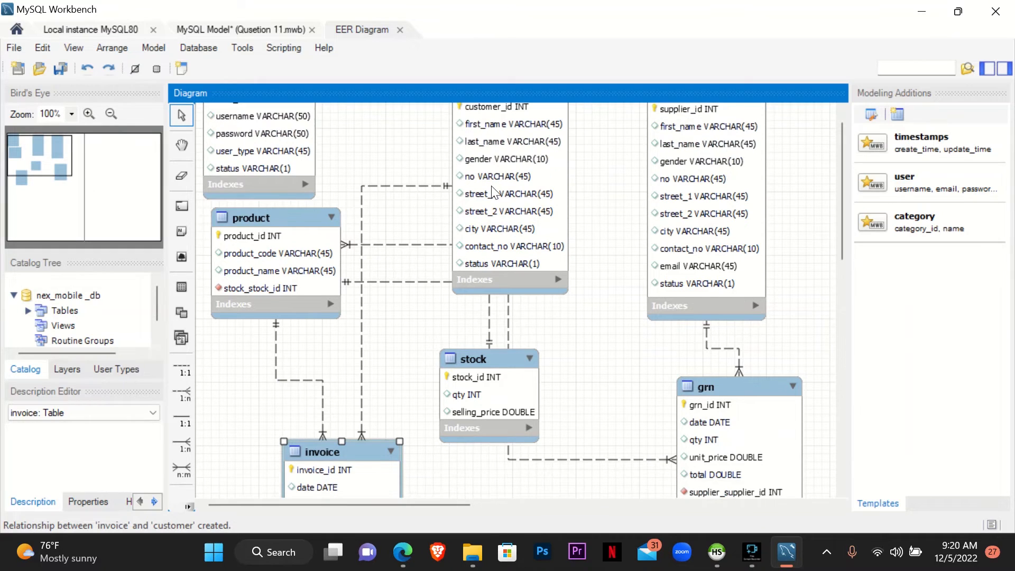
scroll(490, 185, "up", 2)
scroll(490, 206, "down", 5)
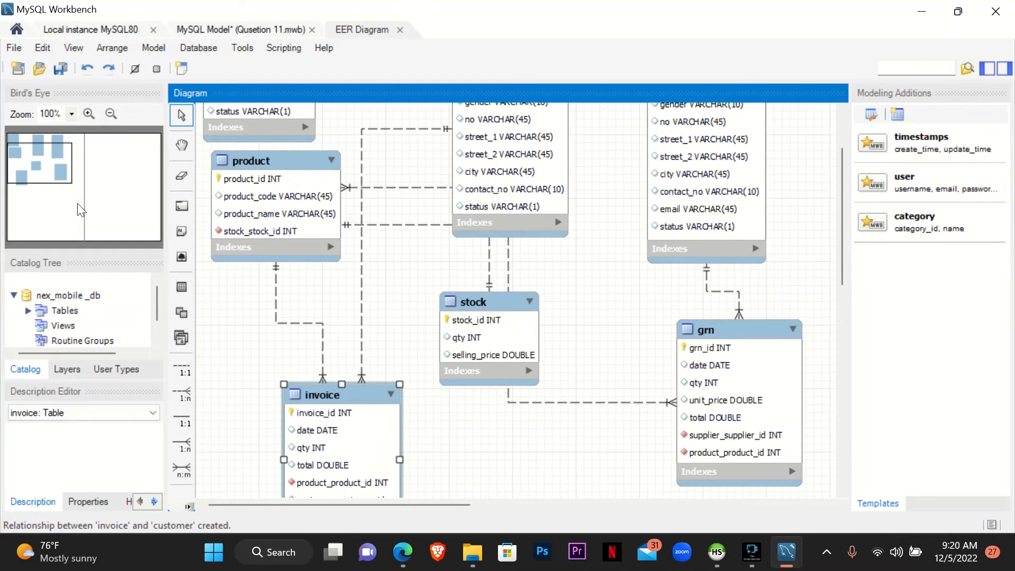
scroll(271, 200, "up", 3)
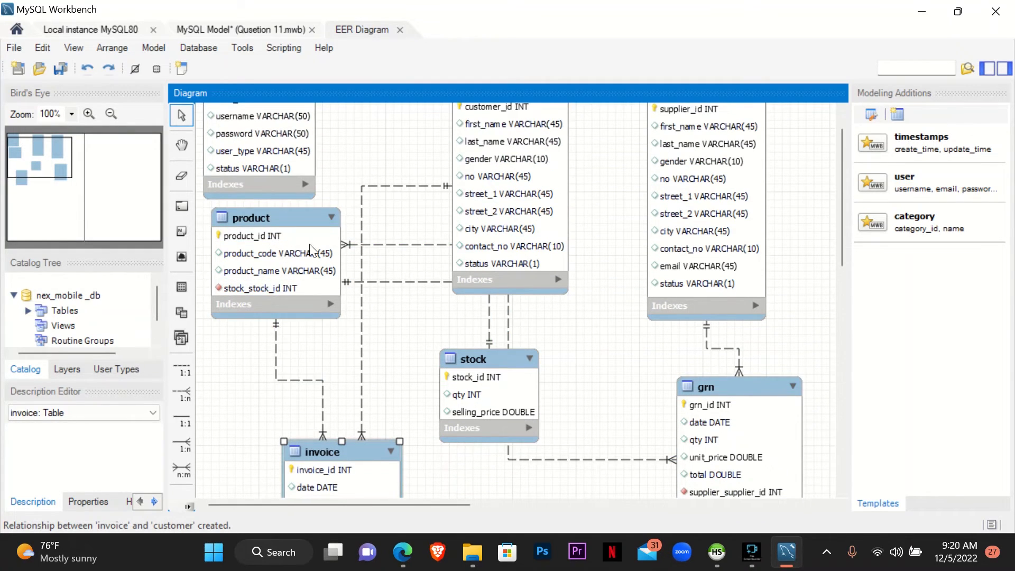
scroll(370, 321, "up", 2)
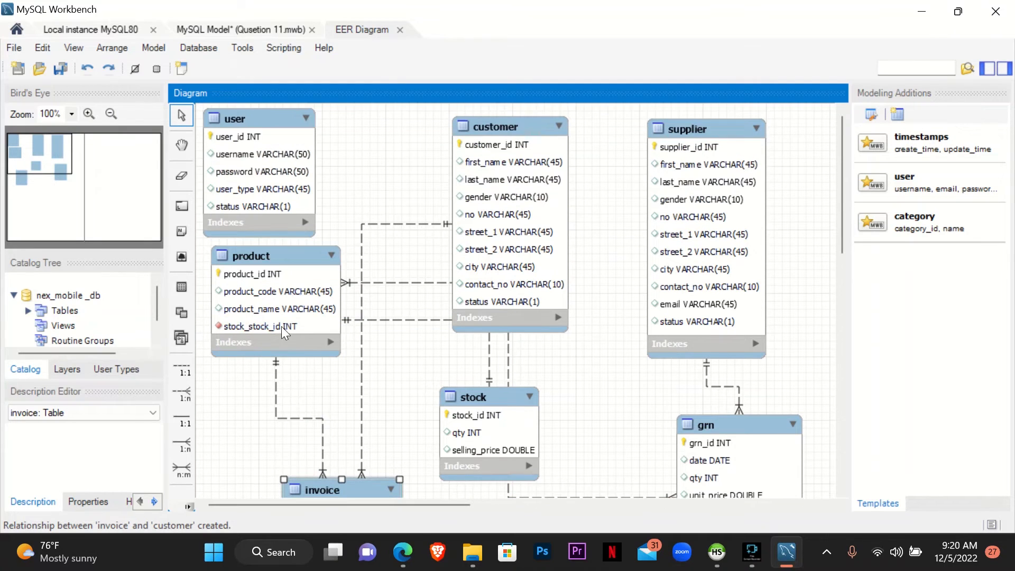
scroll(327, 307, "down", 8)
scroll(329, 304, "down", 1)
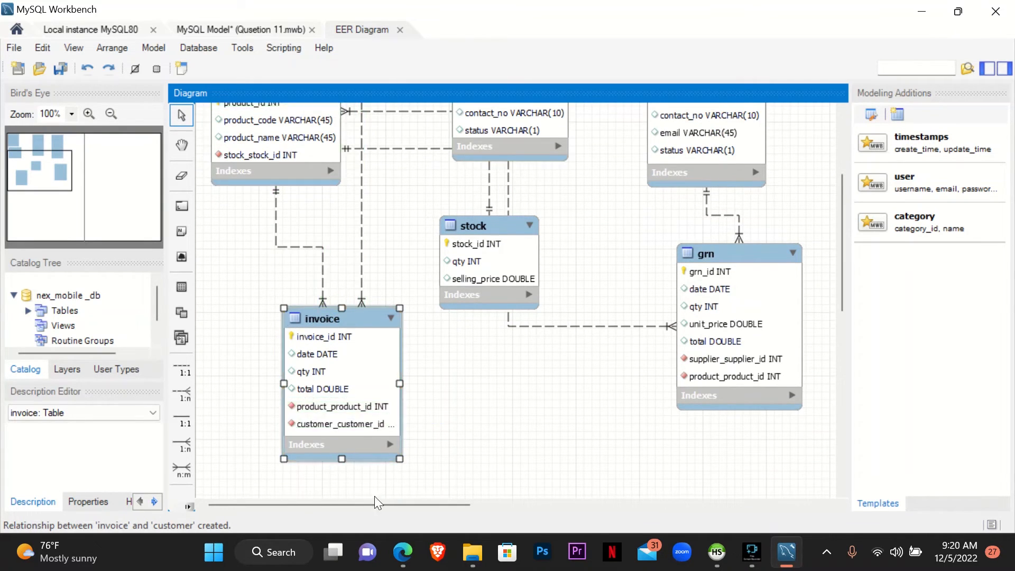
- Switch to the Question Set 15 PDF, highlight question 05 to read it, and return to the diagram in MySQL Workbench
left_click(402, 552)
left_click_drag(252, 265, 391, 286)
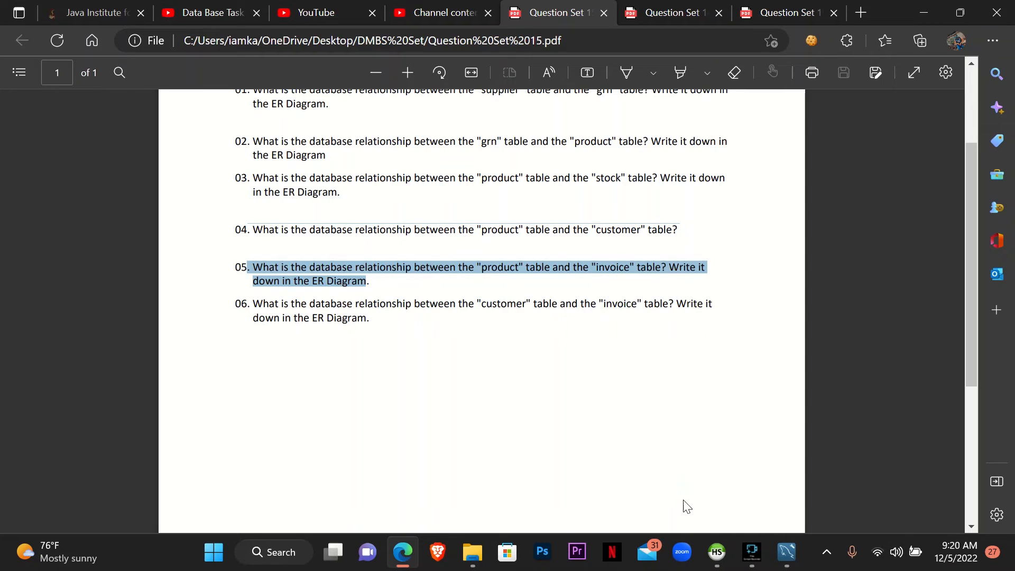
left_click(787, 551)
scroll(448, 417, "up", 3)
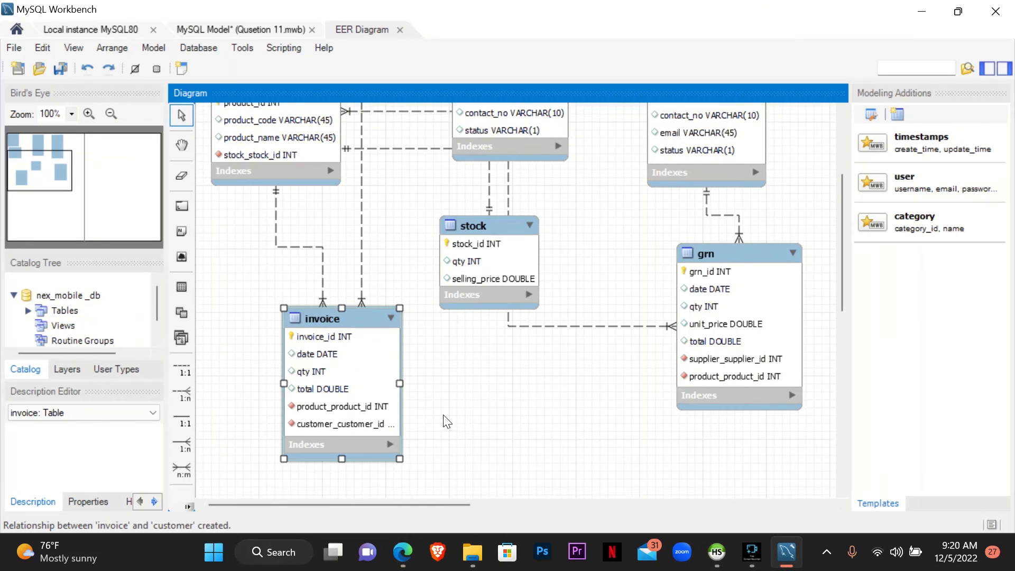
- Select the product–invoice relationship line, read question 06 in the Question Set 15 PDF by highlighting it, and return to the diagram in MySQL Workbench
left_click(319, 247)
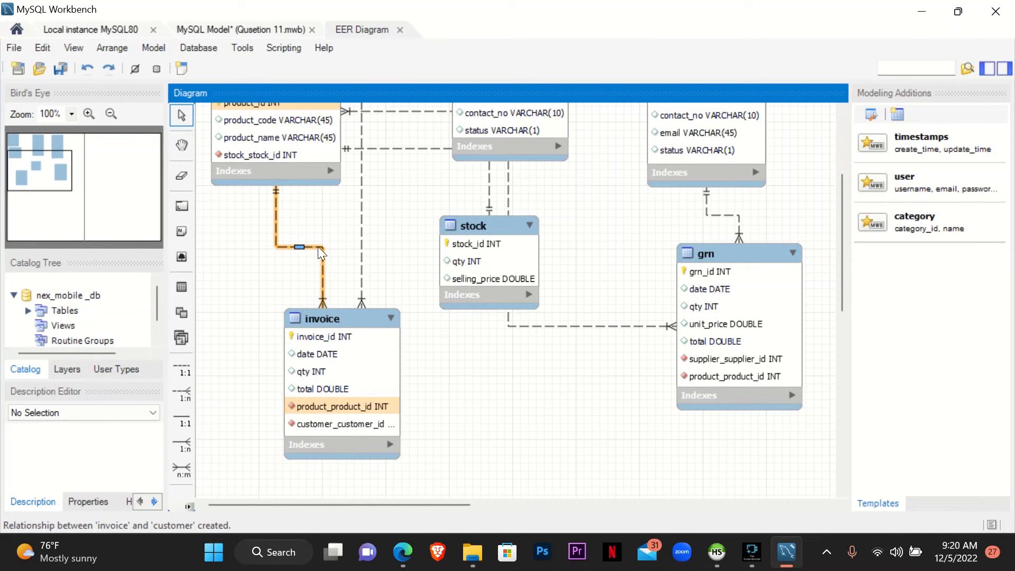
left_click(787, 551)
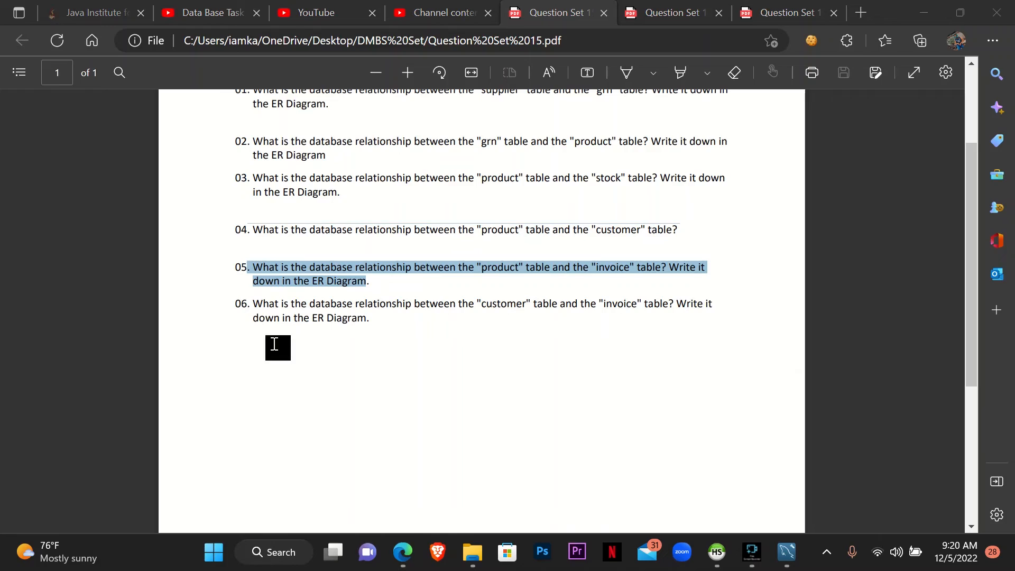
left_click_drag(242, 304, 389, 324)
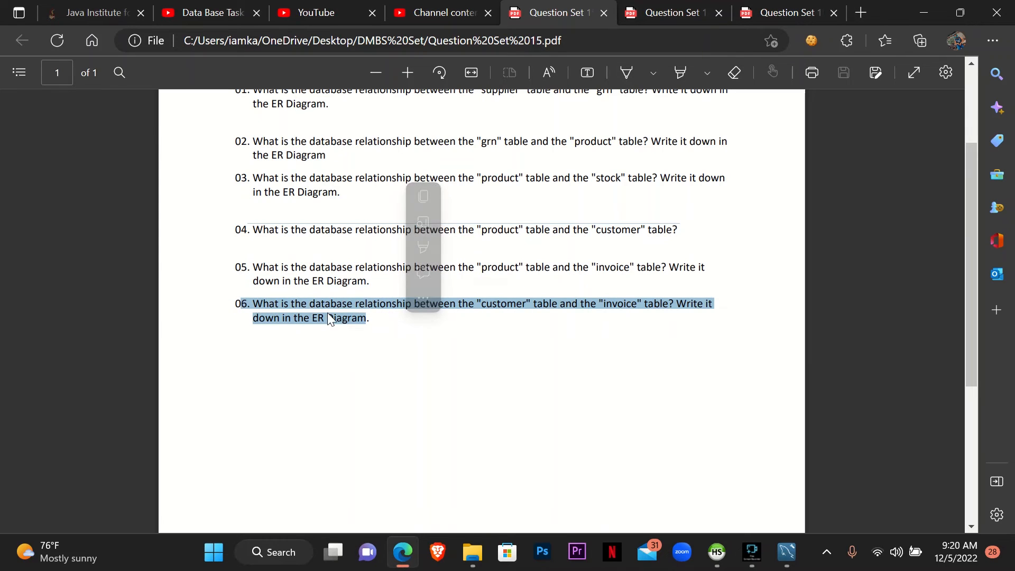
left_click(592, 317)
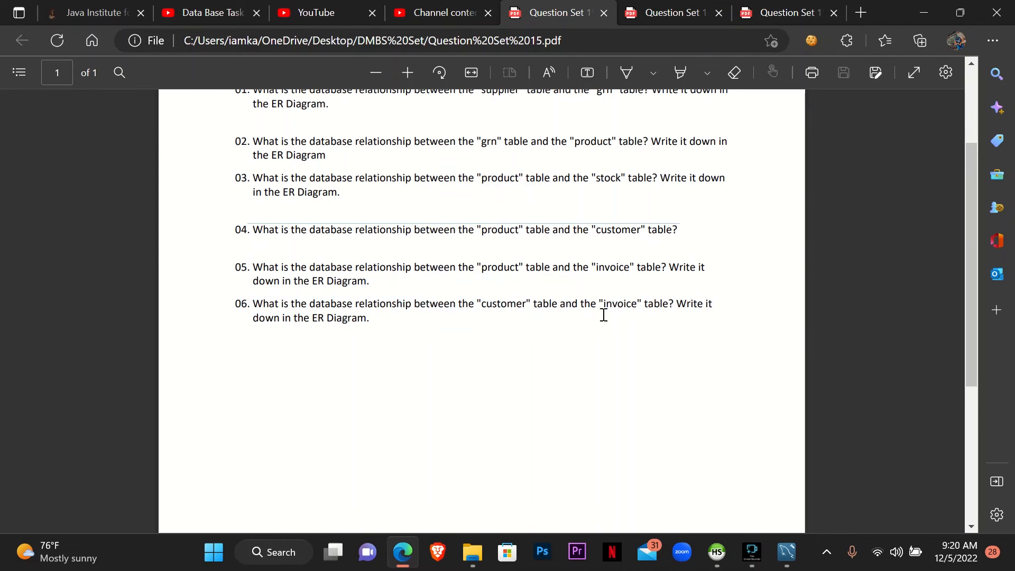
left_click(928, 8)
- Examine the invoice table's relationships with customer and product, selecting the customer–invoice line and each of the three tables
scroll(493, 275, "up", 3)
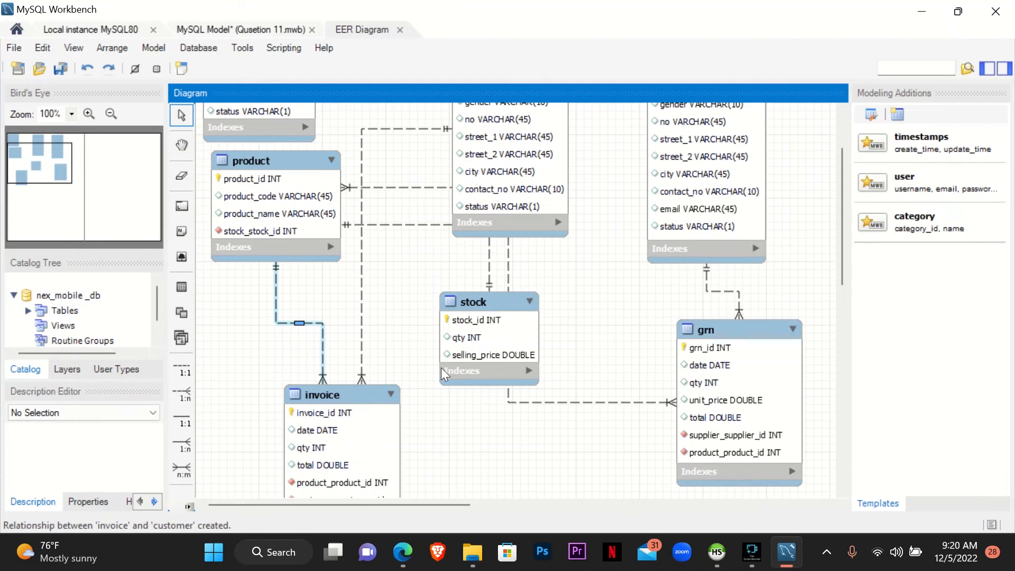
left_click(365, 286)
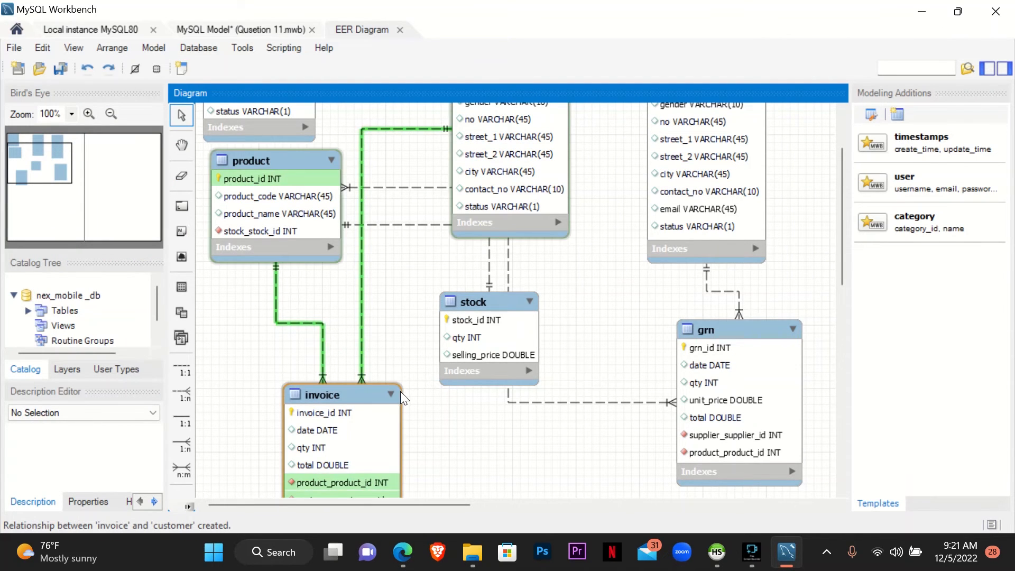
scroll(401, 392, "down", 1)
scroll(406, 393, "up", 3)
scroll(406, 394, "up", 3)
left_click(506, 123)
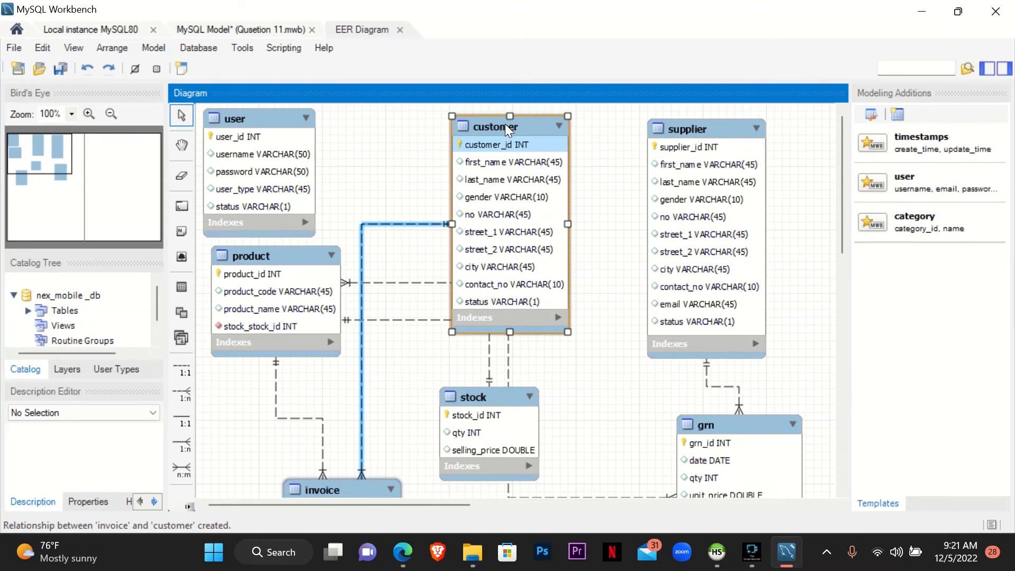
scroll(506, 124, "down", 4)
left_click(357, 426)
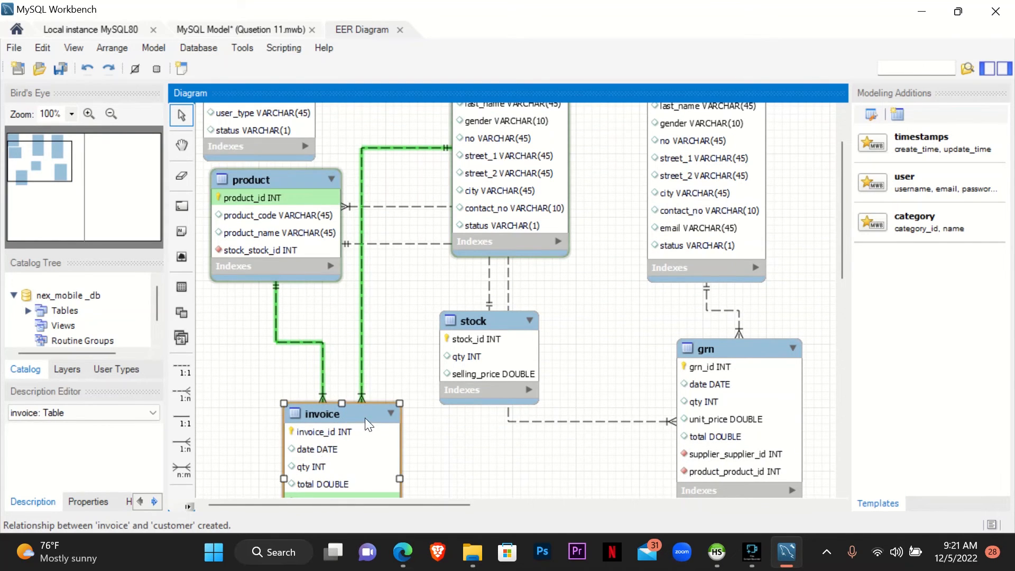
scroll(553, 174, "up", 2)
left_click(511, 127)
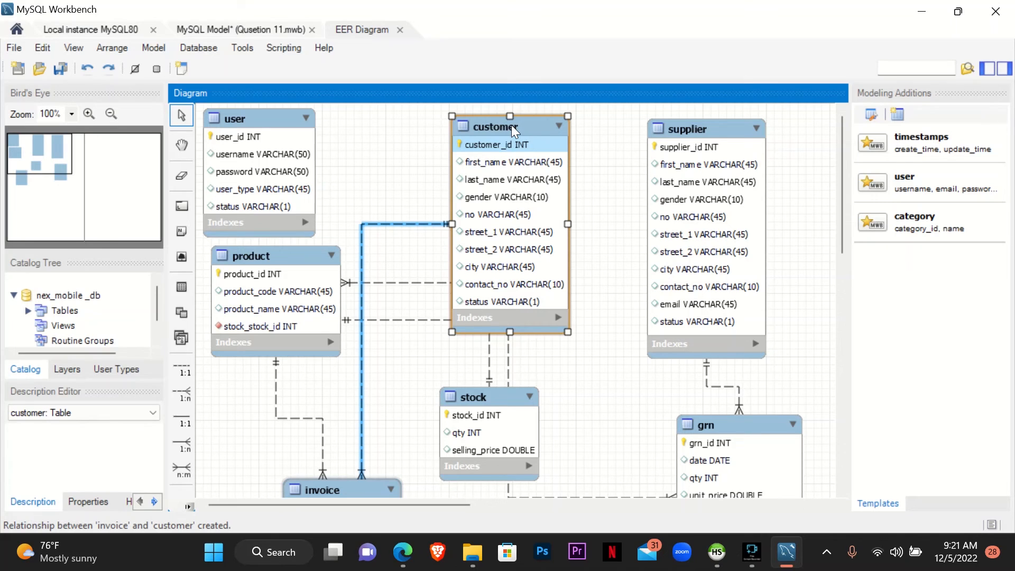
scroll(404, 419, "down", 3)
left_click(362, 449)
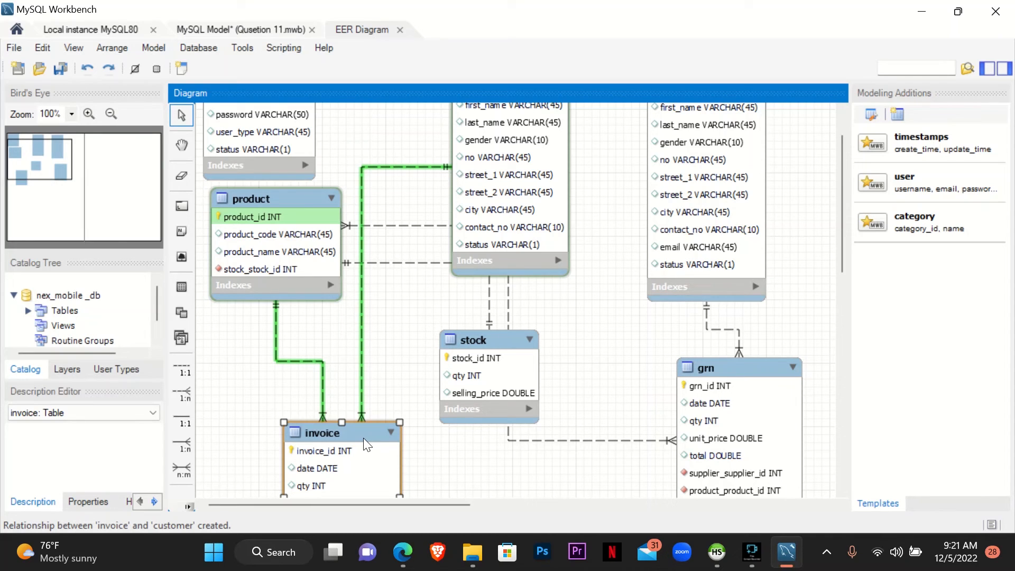
left_click(292, 199)
scroll(296, 204, "down", 1)
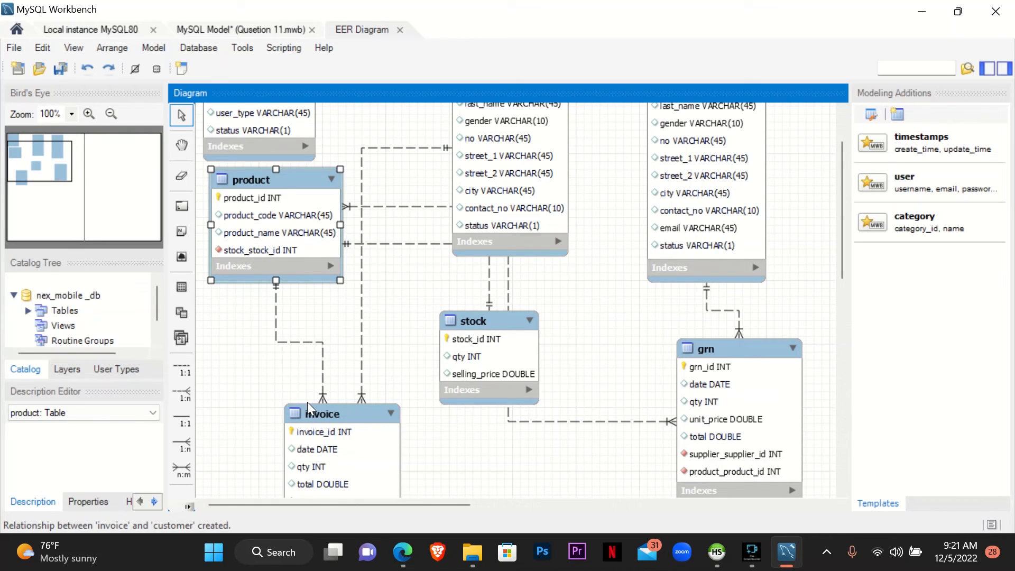
left_click(343, 416)
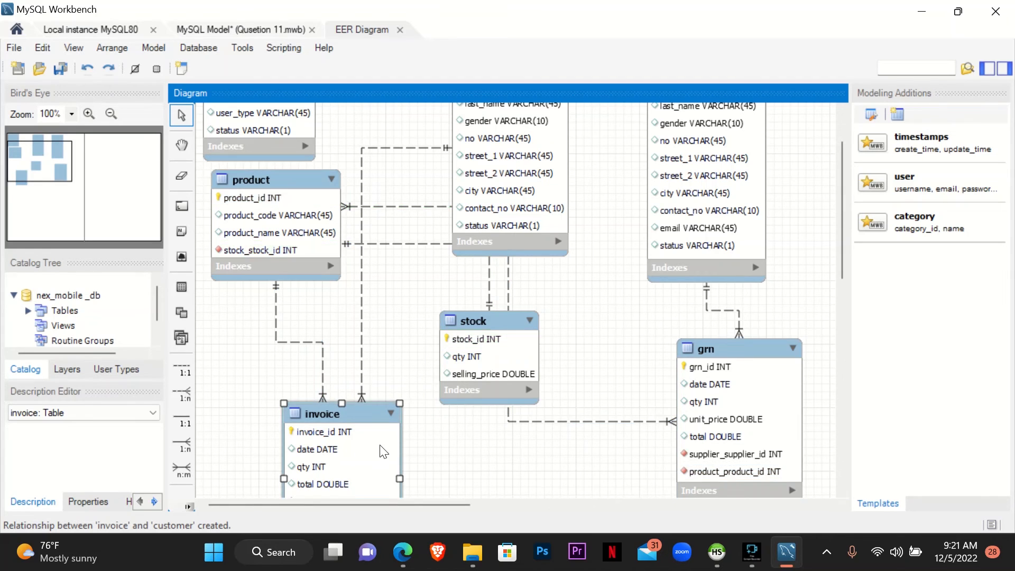
- Switch to the Question Set 15 PDF in the browser and review questions 01 to 06
left_click(403, 551)
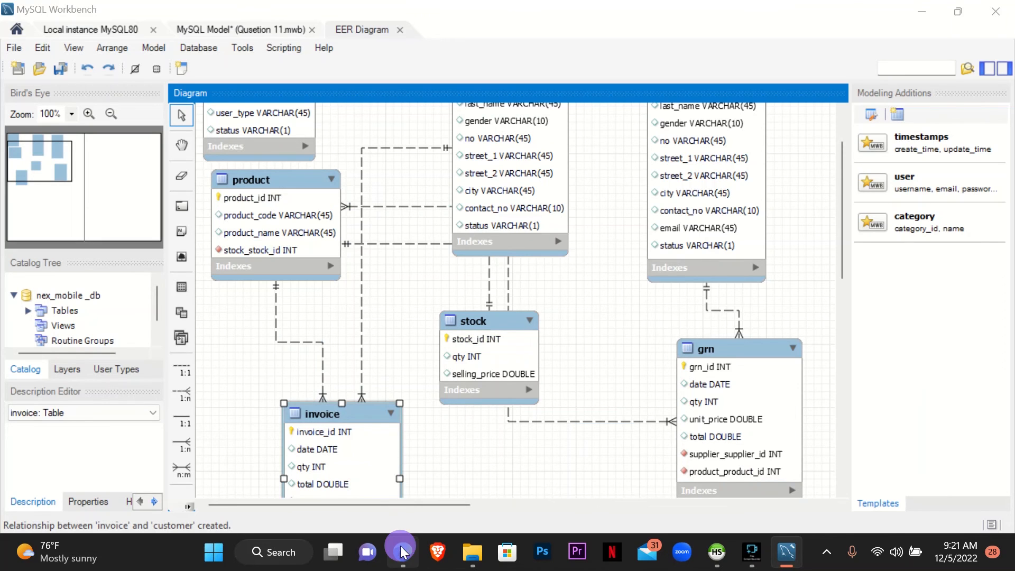
scroll(588, 363, "up", 3)
scroll(589, 362, "down", 3)
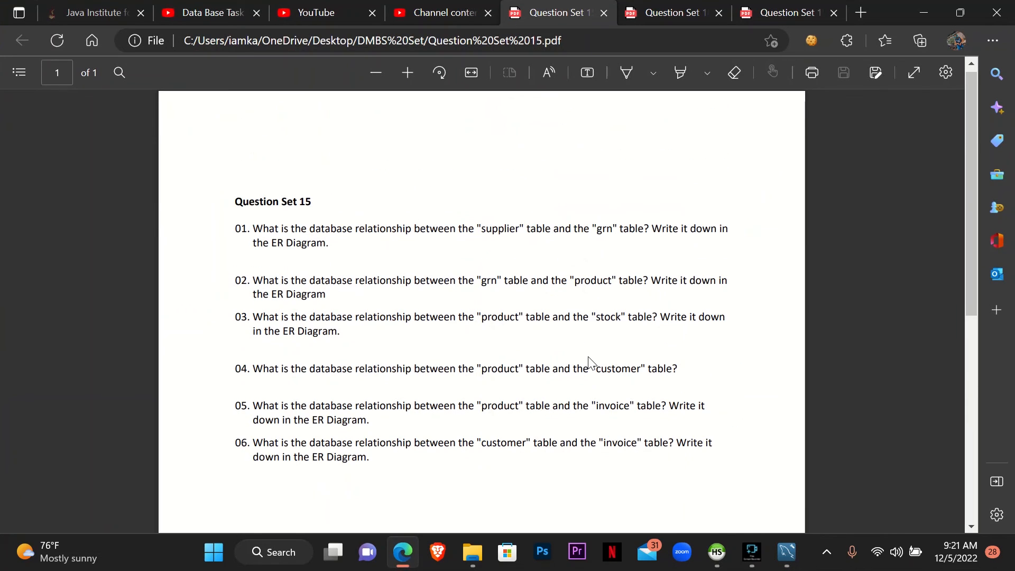
scroll(589, 363, "up", 3)
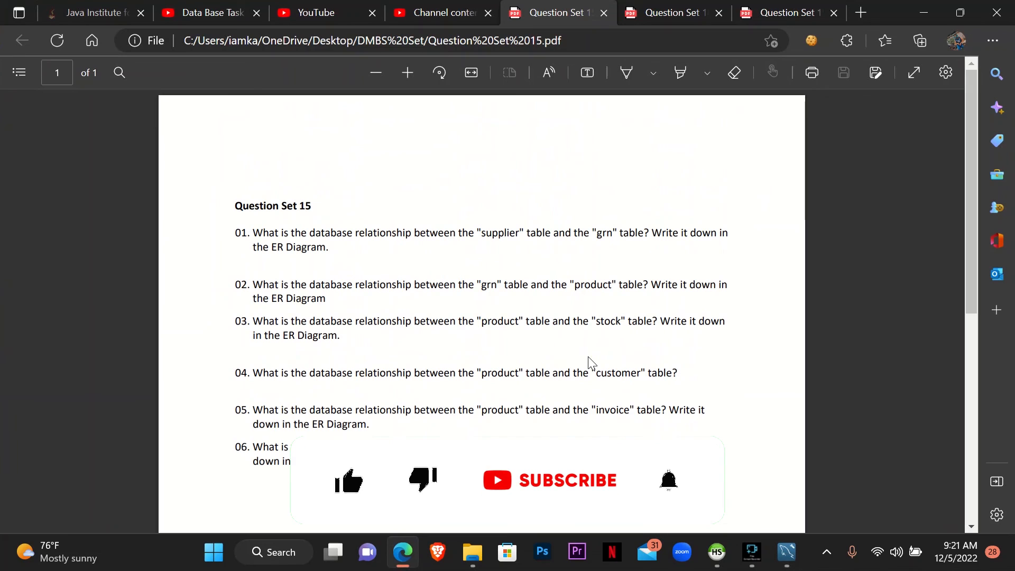